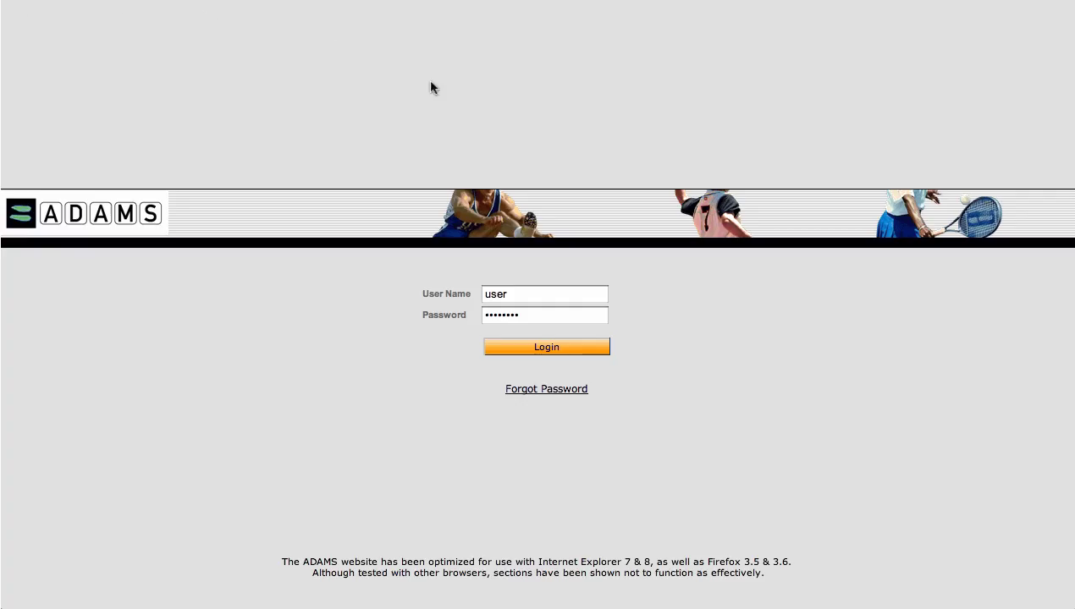
# Log in and open the '2011-Q4, Not Submitted' whereabouts quarter
pyautogui.click(590, 348)
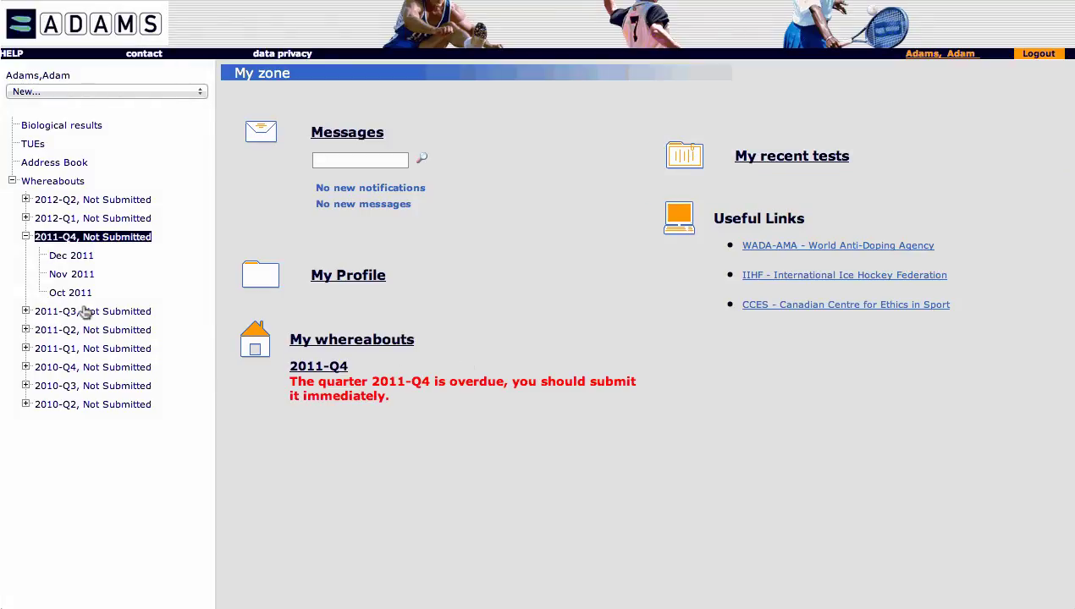
pyautogui.click(28, 241)
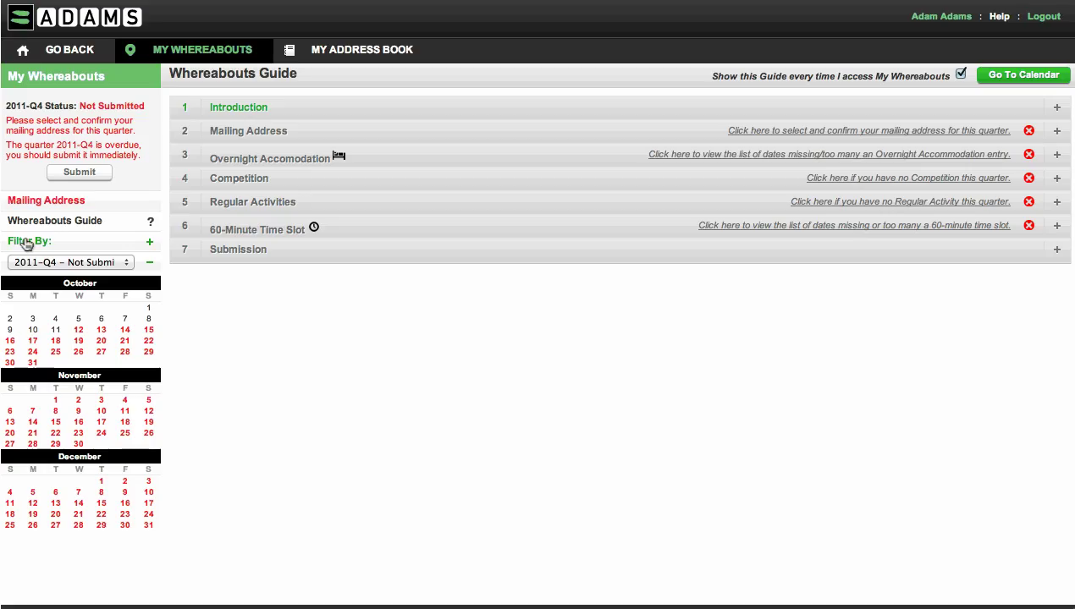
pyautogui.click(413, 110)
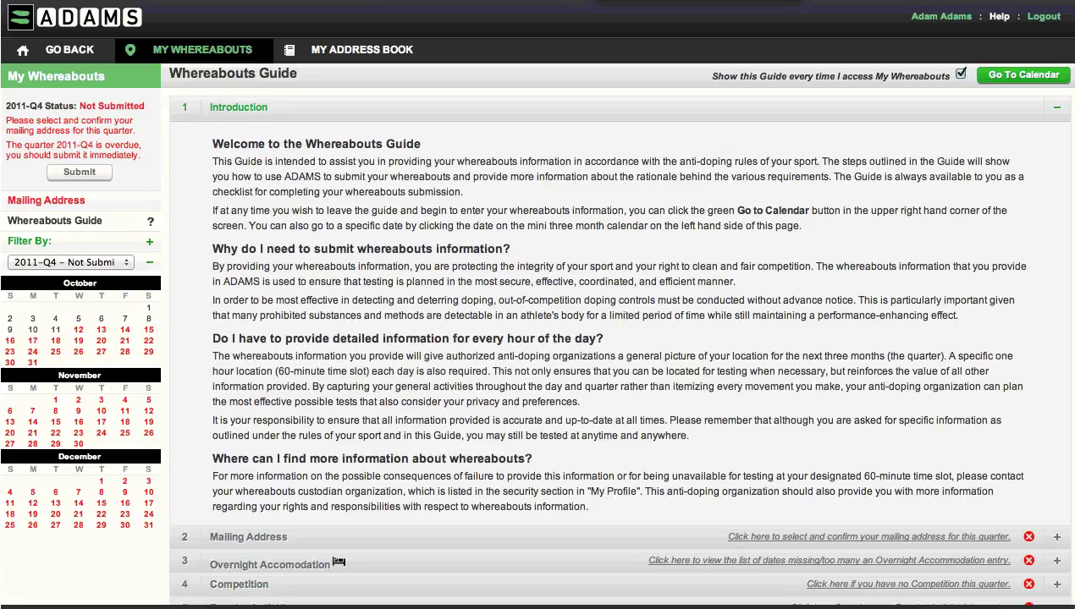
pyautogui.doubleClick(413, 114)
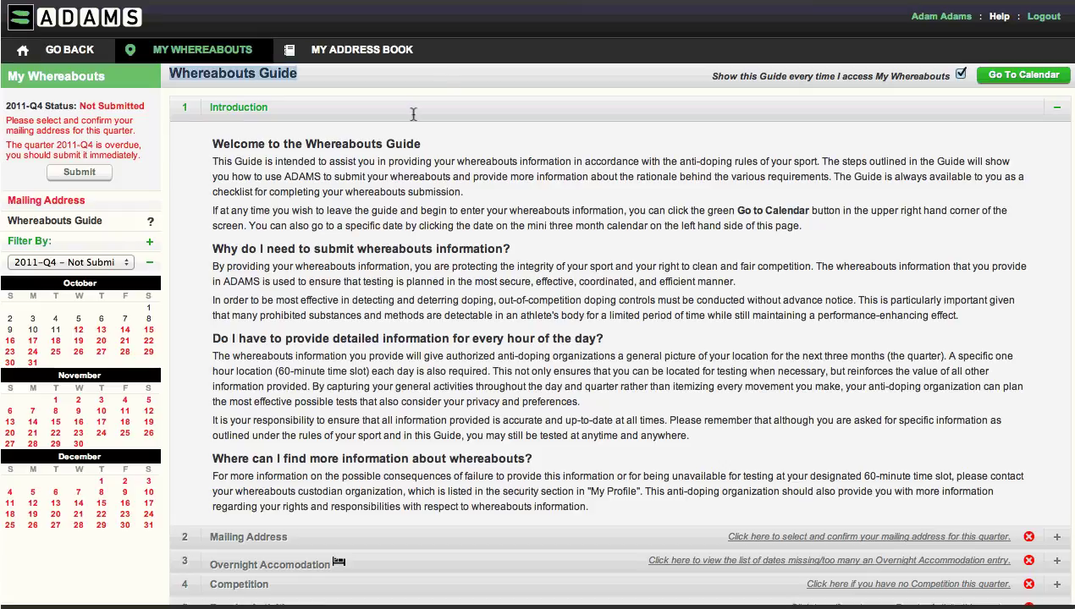
pyautogui.tripleClick(215, 248)
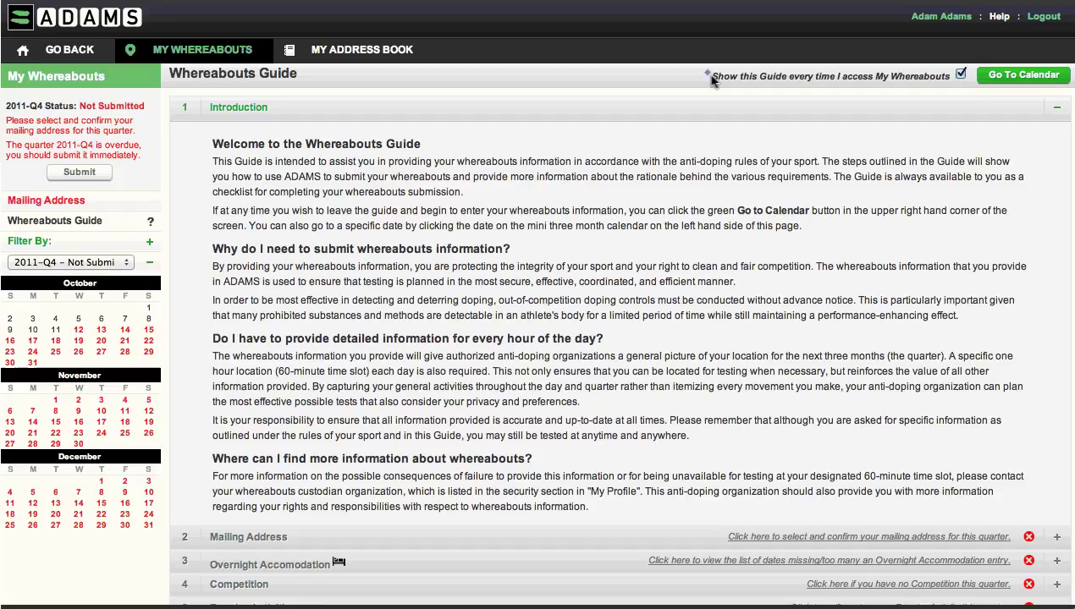
pyautogui.click(961, 75)
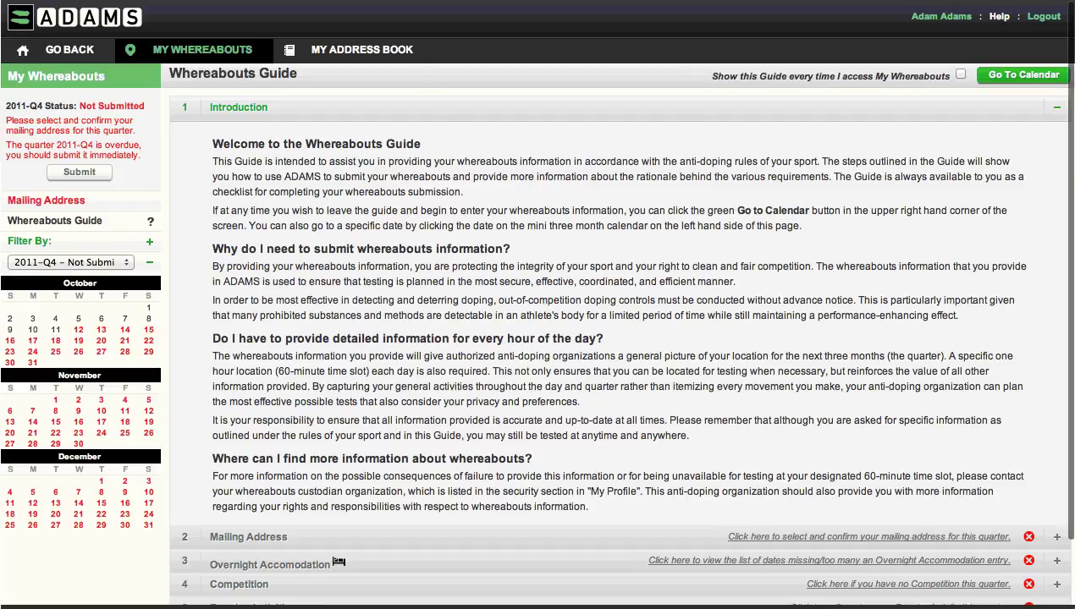
pyautogui.click(961, 75)
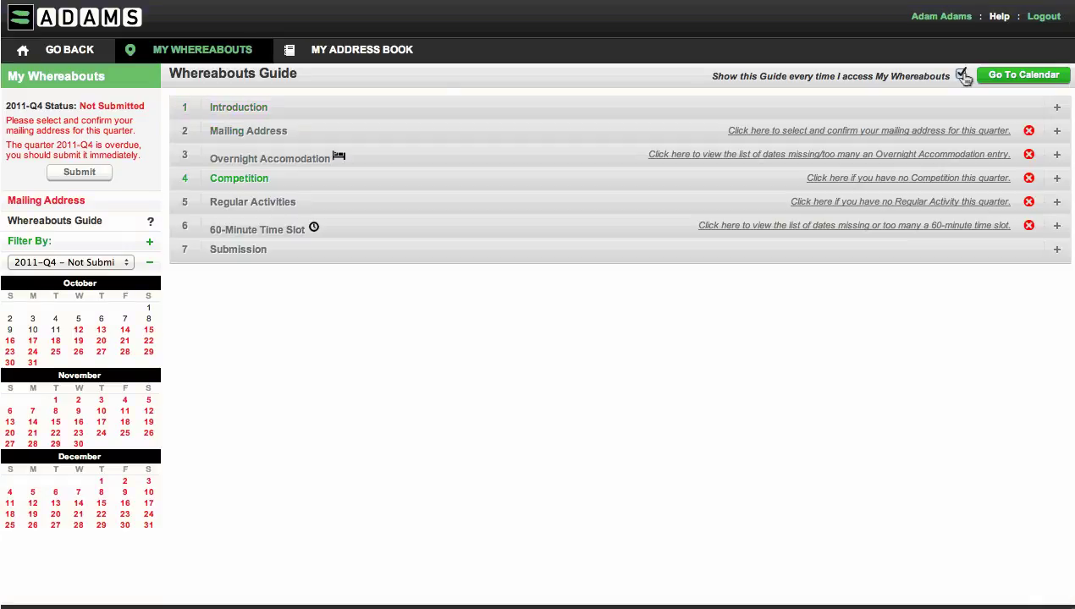
pyautogui.click(521, 184)
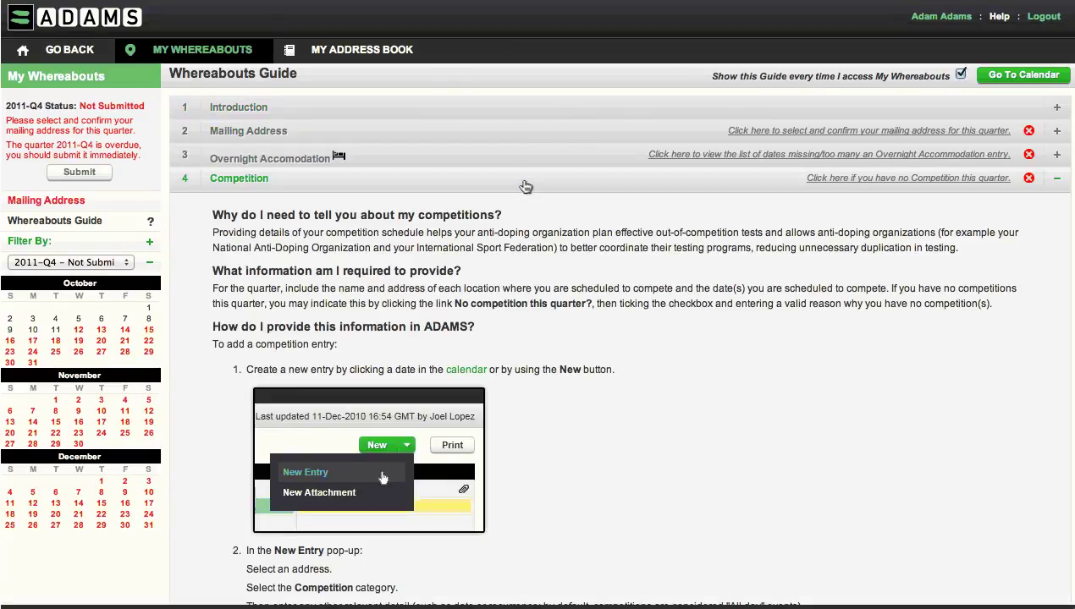
pyautogui.click(523, 187)
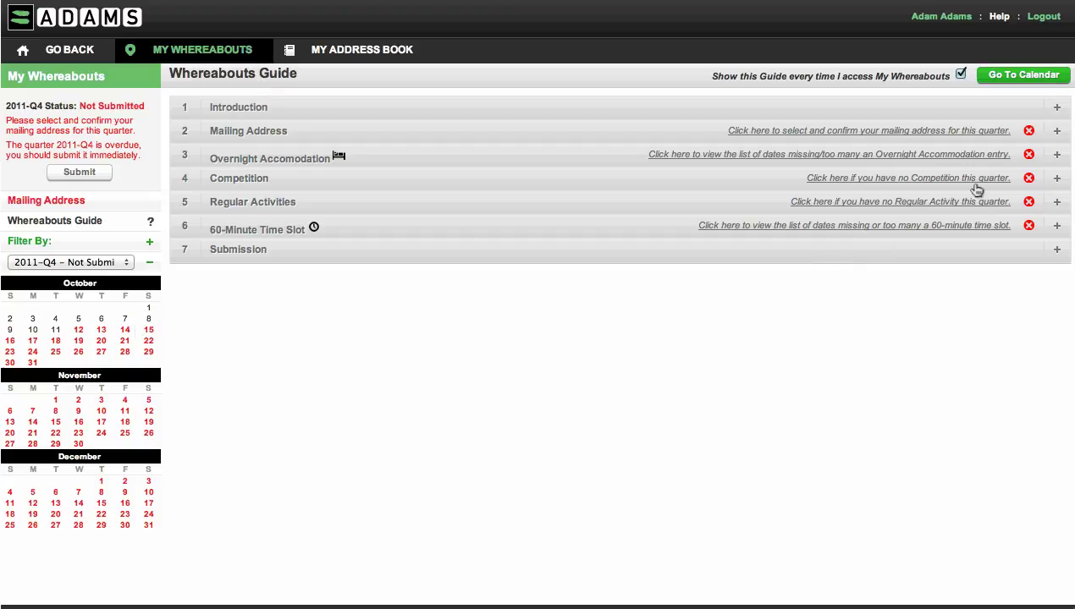
# Keep Residence as the 2011-Q4 mailing address, confirm it is valid, and save
pyautogui.click(1026, 78)
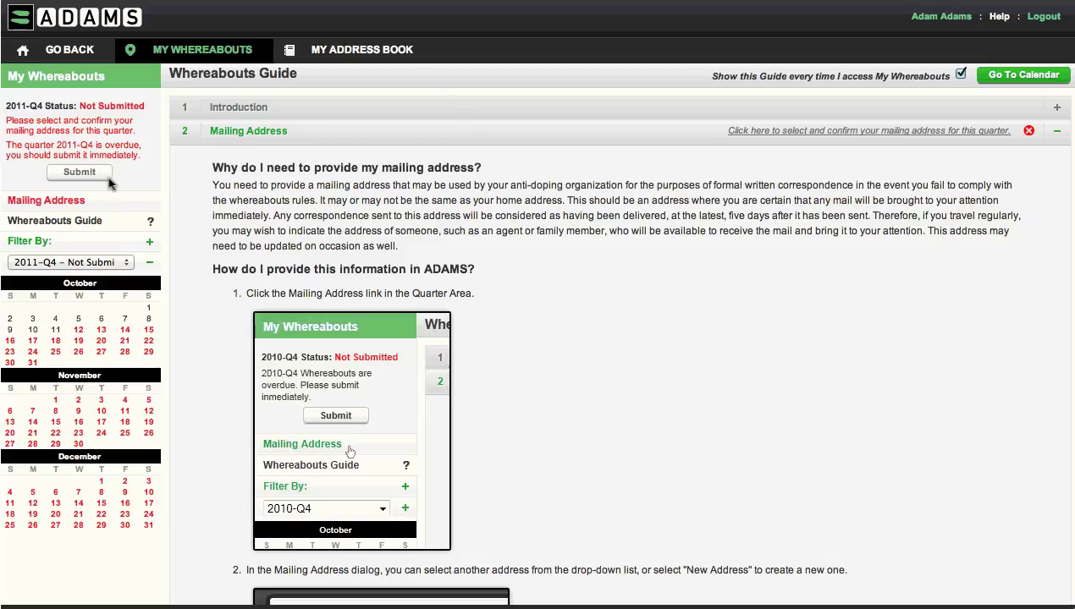
pyautogui.click(103, 203)
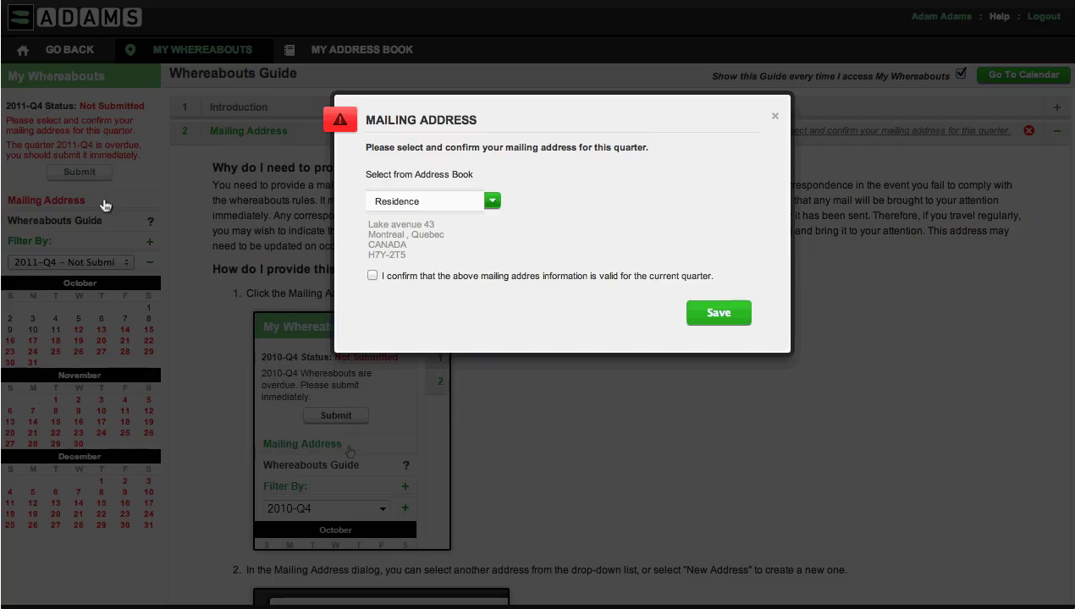
pyautogui.click(492, 205)
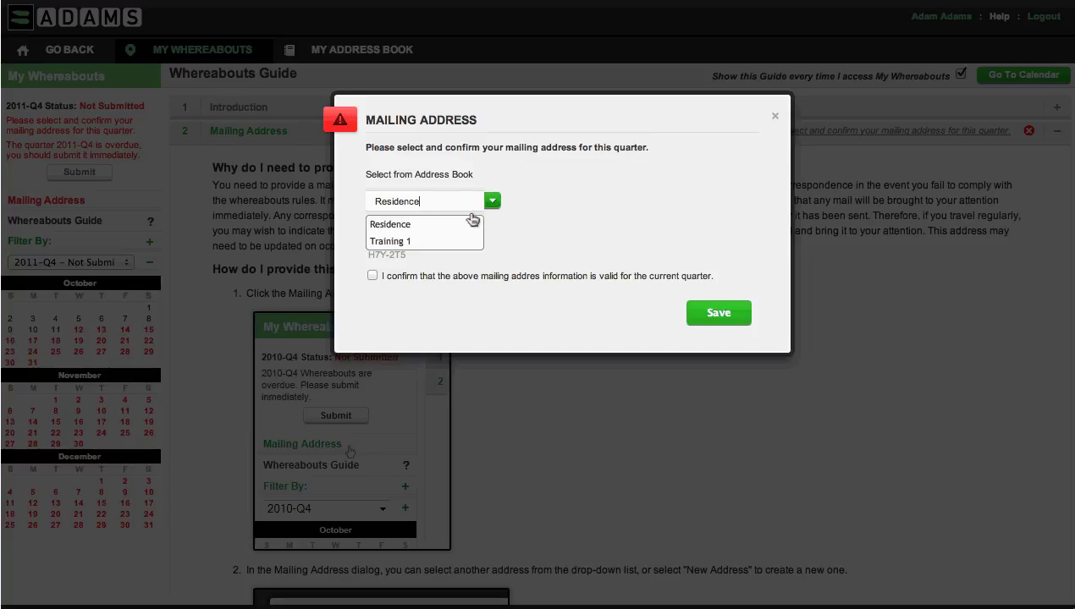
pyautogui.click(468, 227)
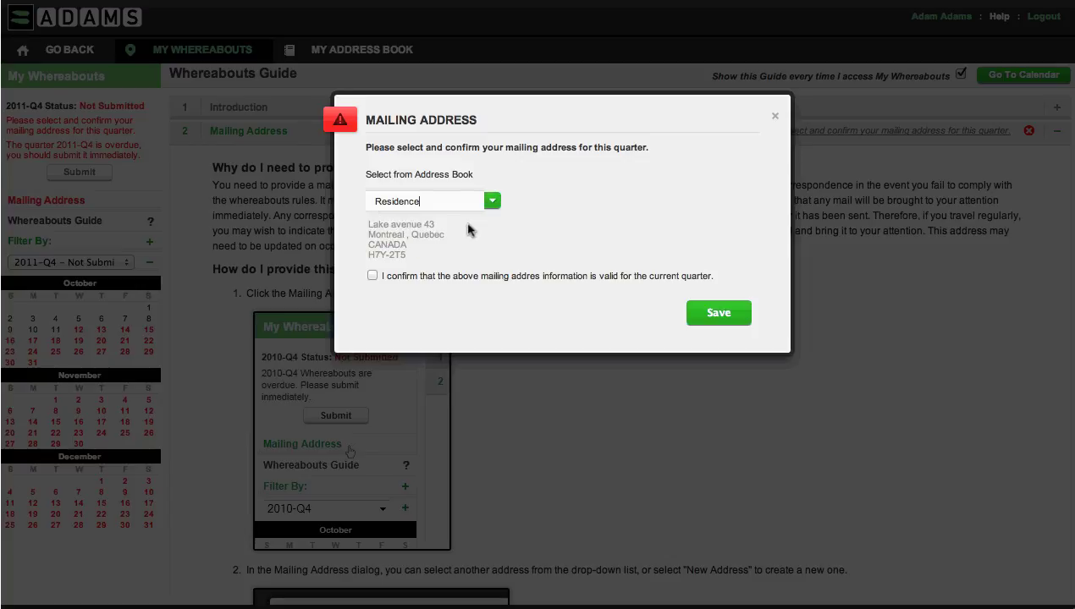
pyautogui.click(373, 276)
pyautogui.click(713, 315)
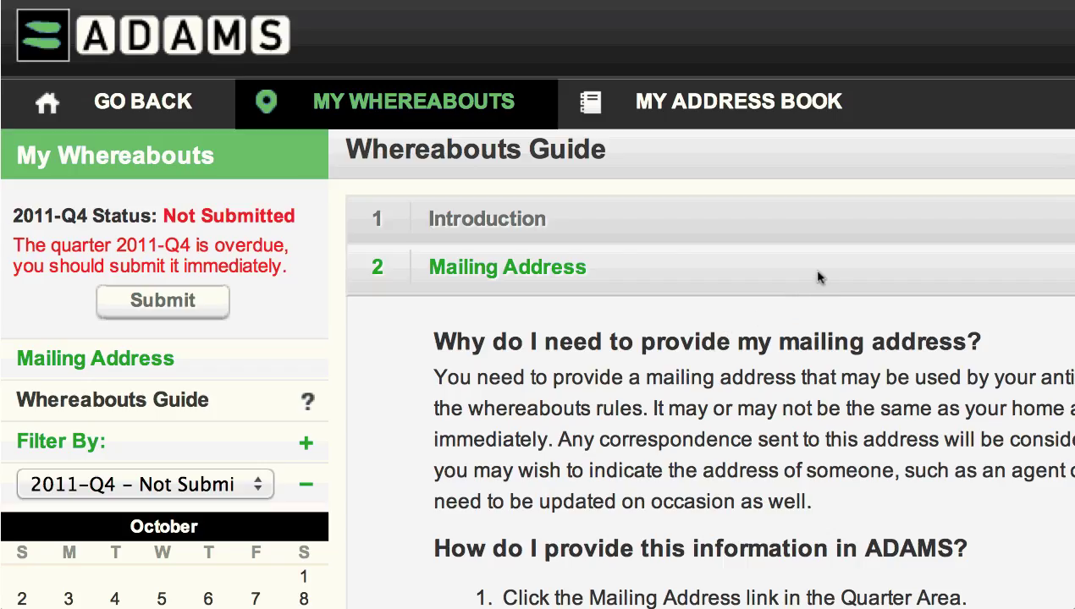
pyautogui.click(827, 111)
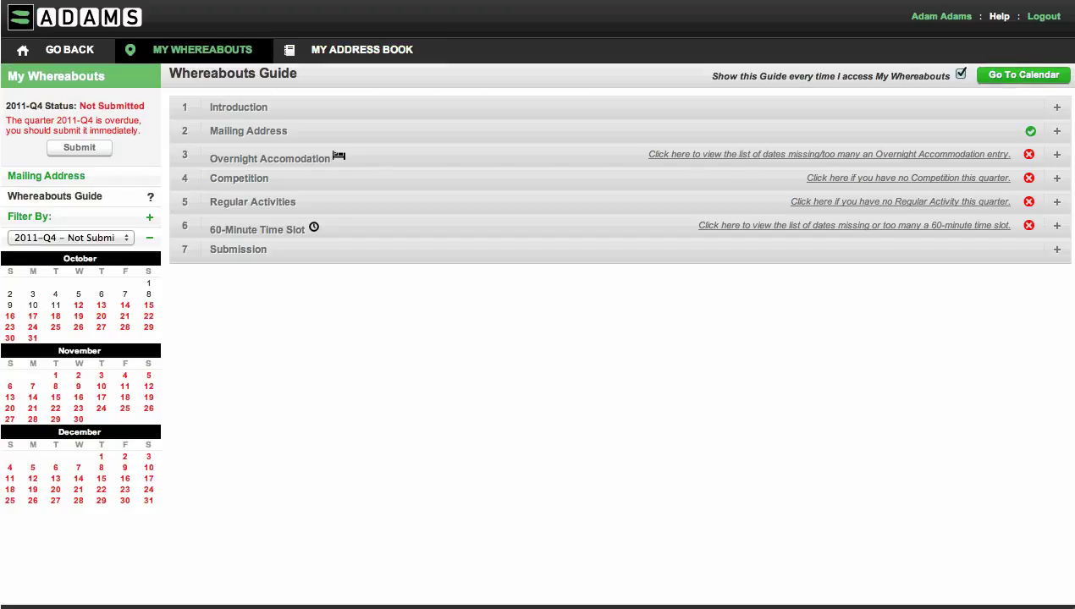
pyautogui.click(846, 129)
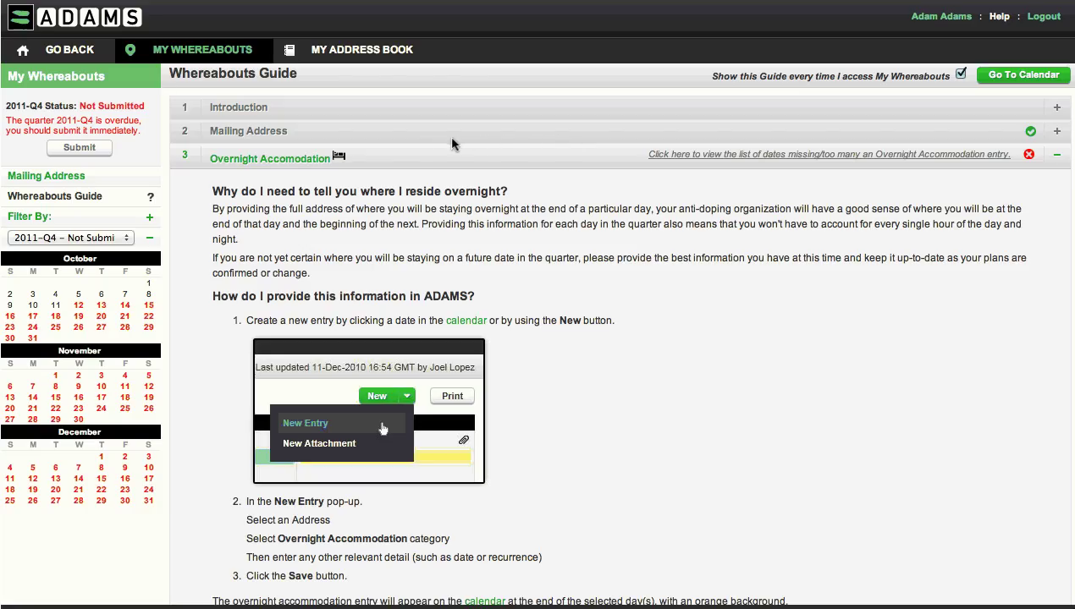
# Start a new Residence entry with category Overnight Accommodation, dated 12 October
pyautogui.click(348, 153)
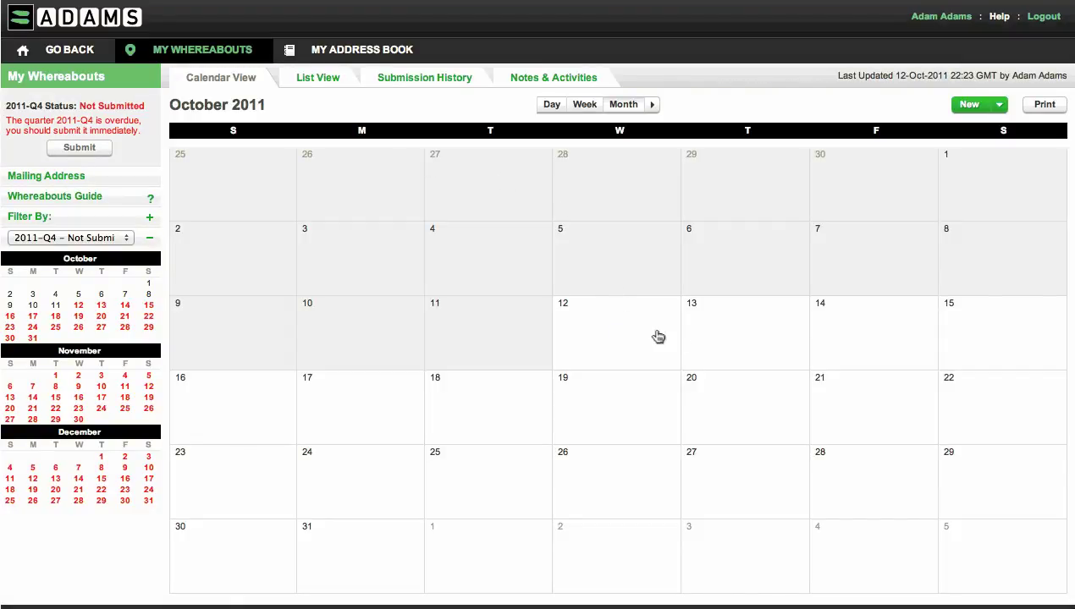
pyautogui.click(972, 108)
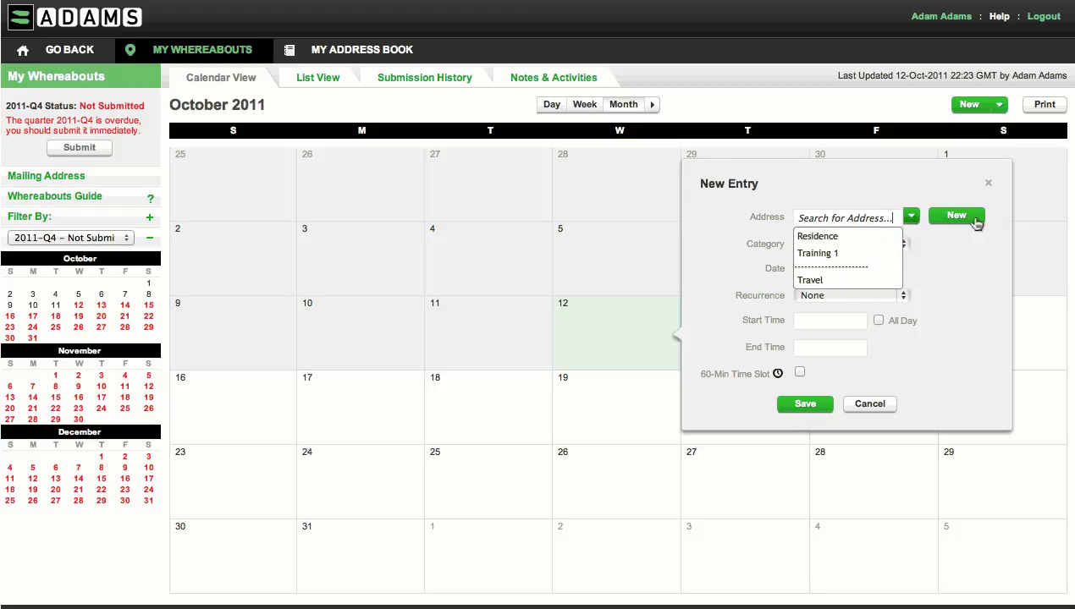
pyautogui.click(893, 242)
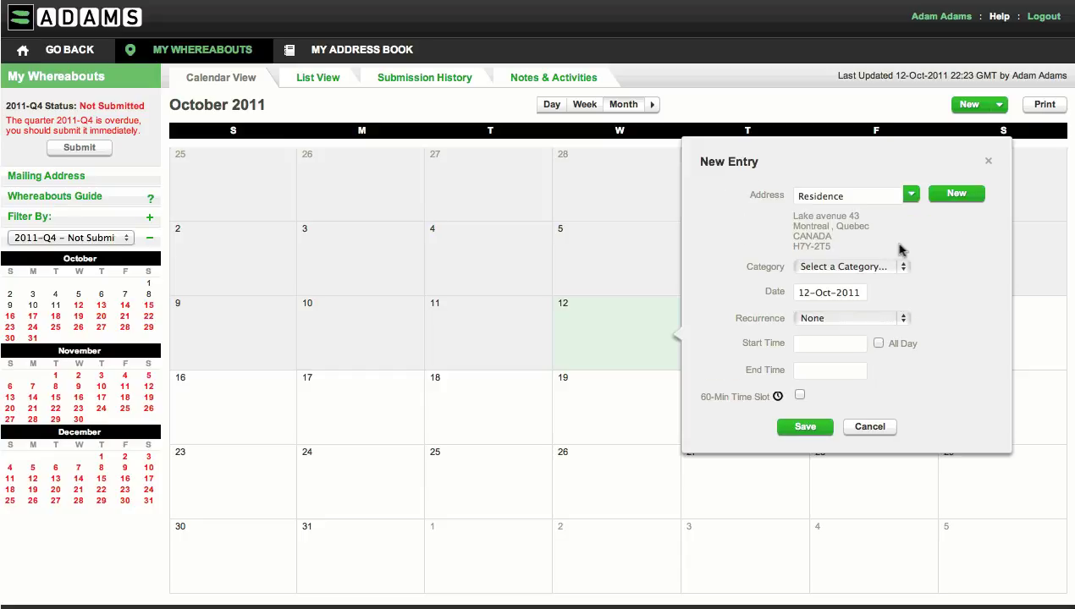
pyautogui.click(904, 273)
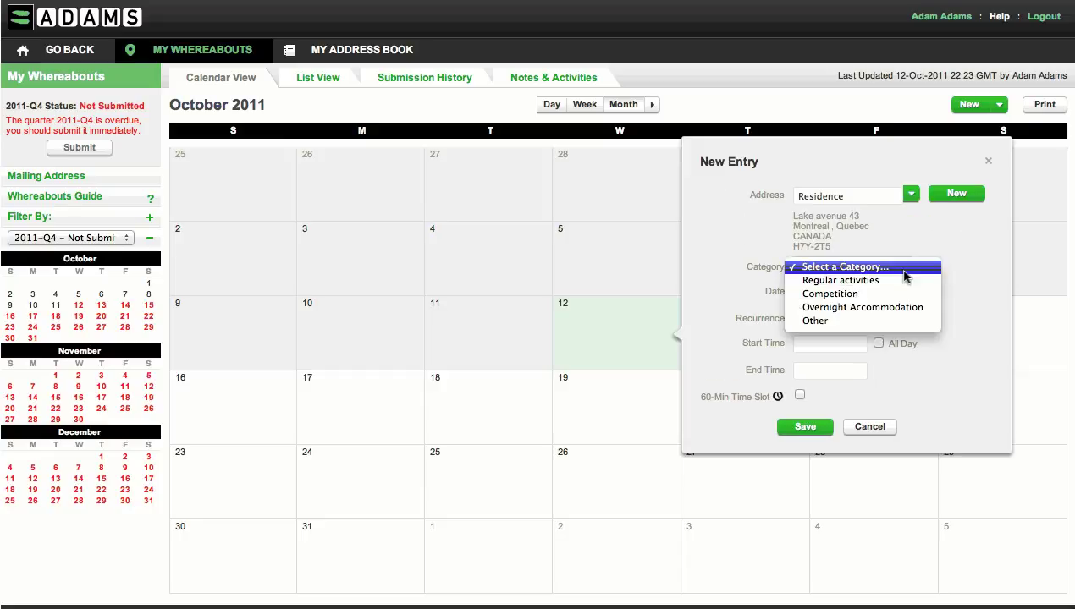
pyautogui.click(932, 308)
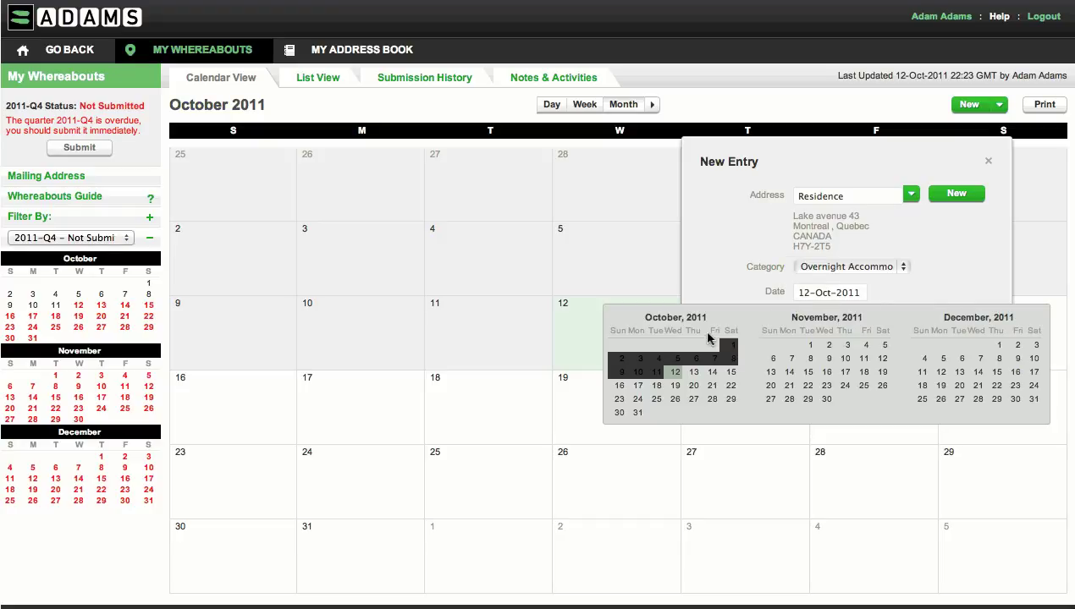
pyautogui.click(674, 373)
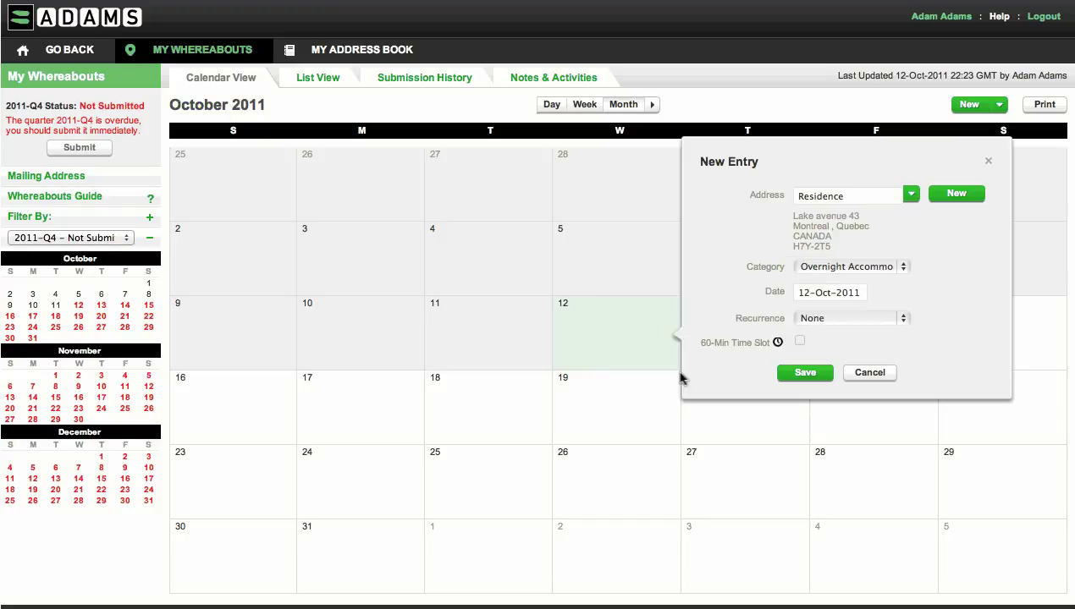
# Make the entry repeat daily for the entire quarter and save it
pyautogui.click(904, 322)
pyautogui.click(902, 320)
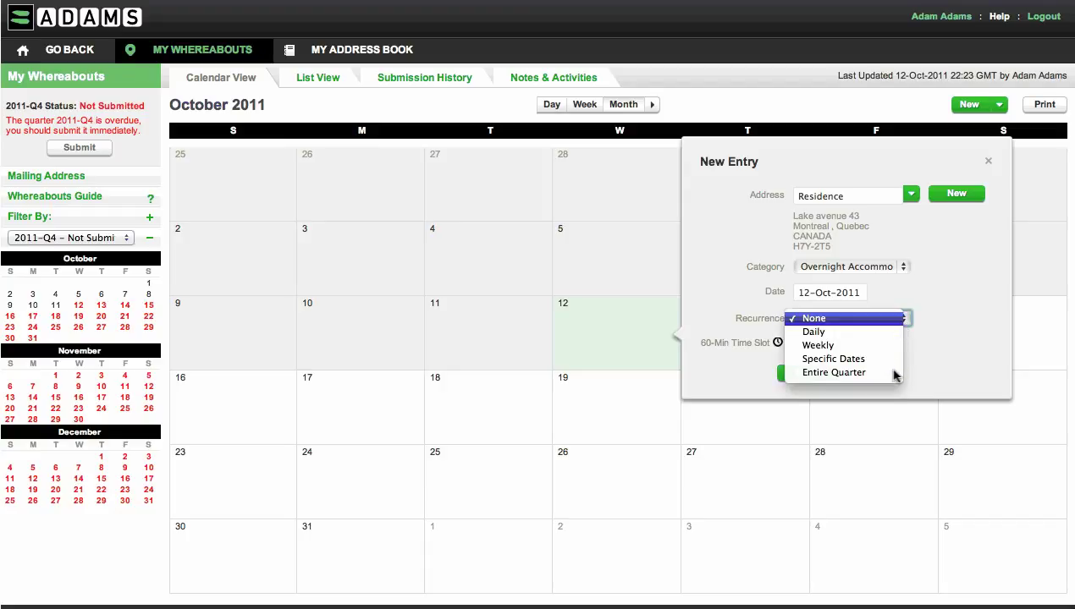
pyautogui.press('Down')
pyautogui.press('Return')
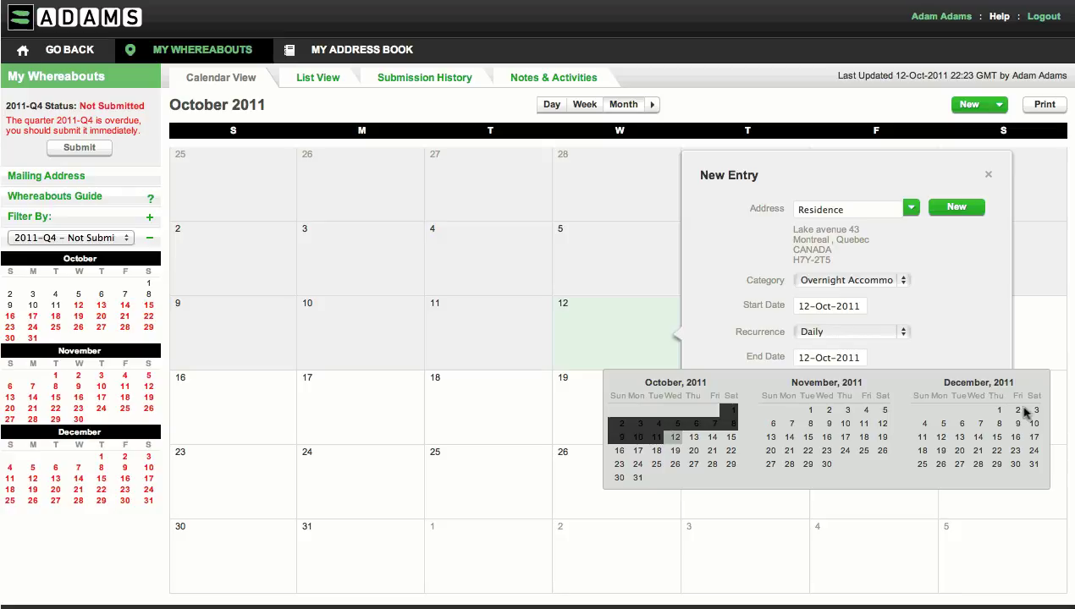
pyautogui.click(1043, 463)
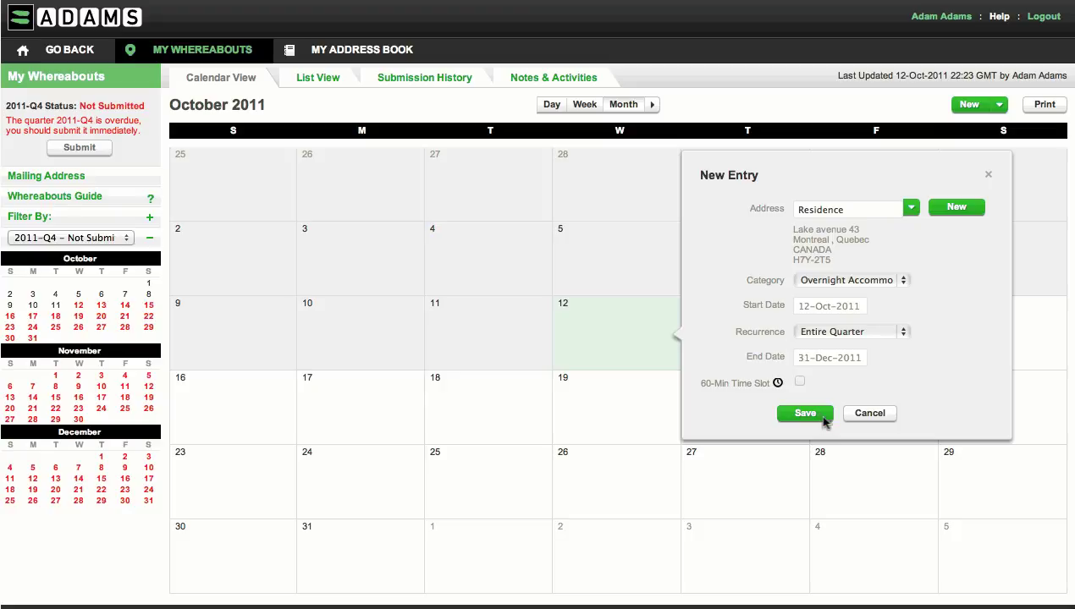
pyautogui.click(805, 414)
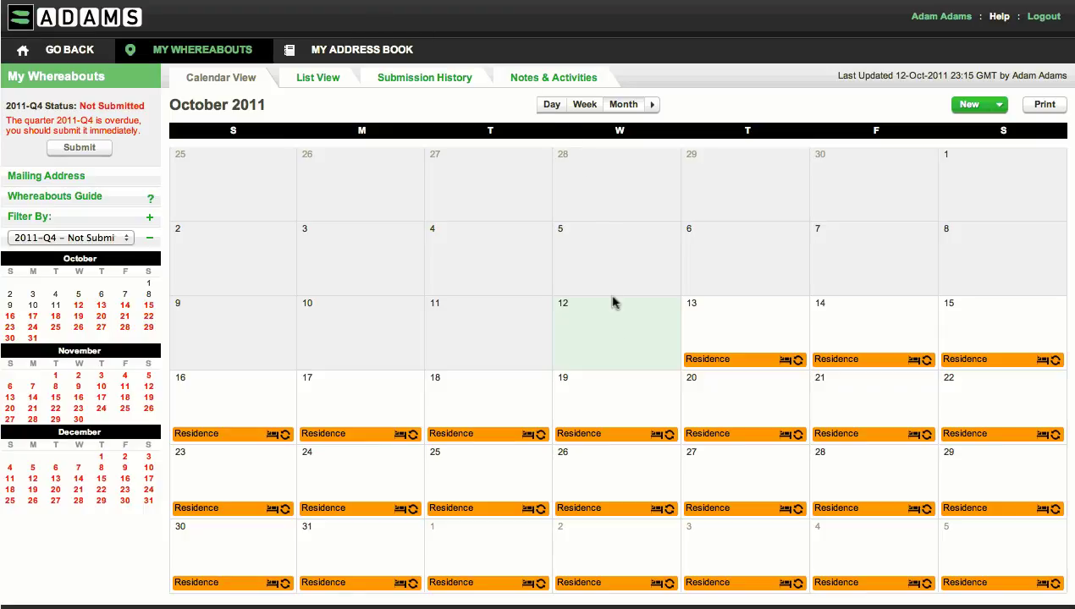
# Add an Air travel entry: Paris CDG 12-Oct 22:45 to Montreal 13-Oct 06:15
pyautogui.click(617, 351)
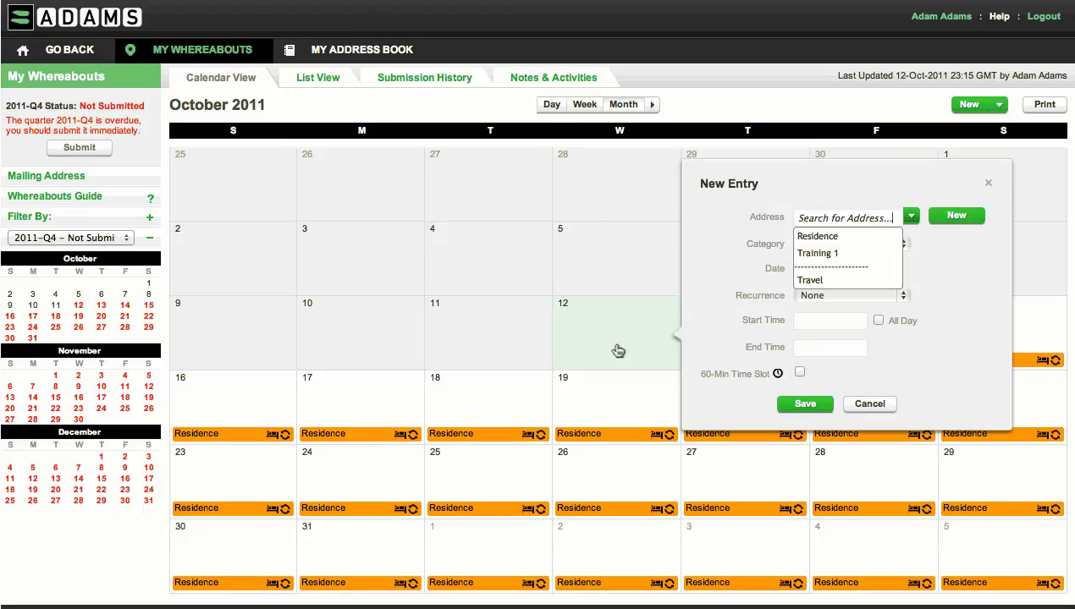
pyautogui.click(880, 281)
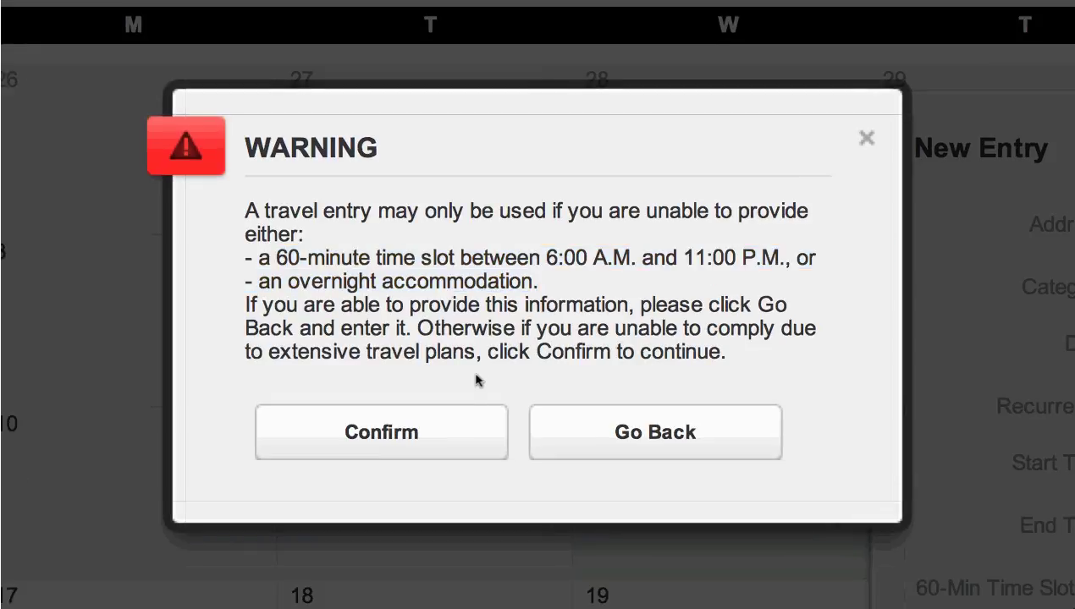
pyautogui.click(455, 435)
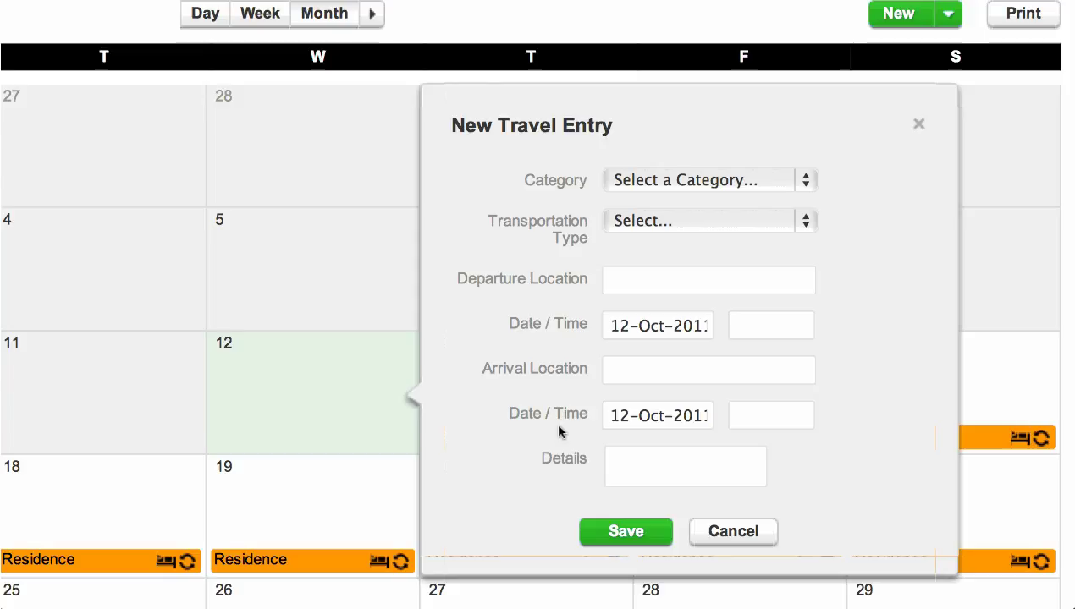
pyautogui.click(807, 188)
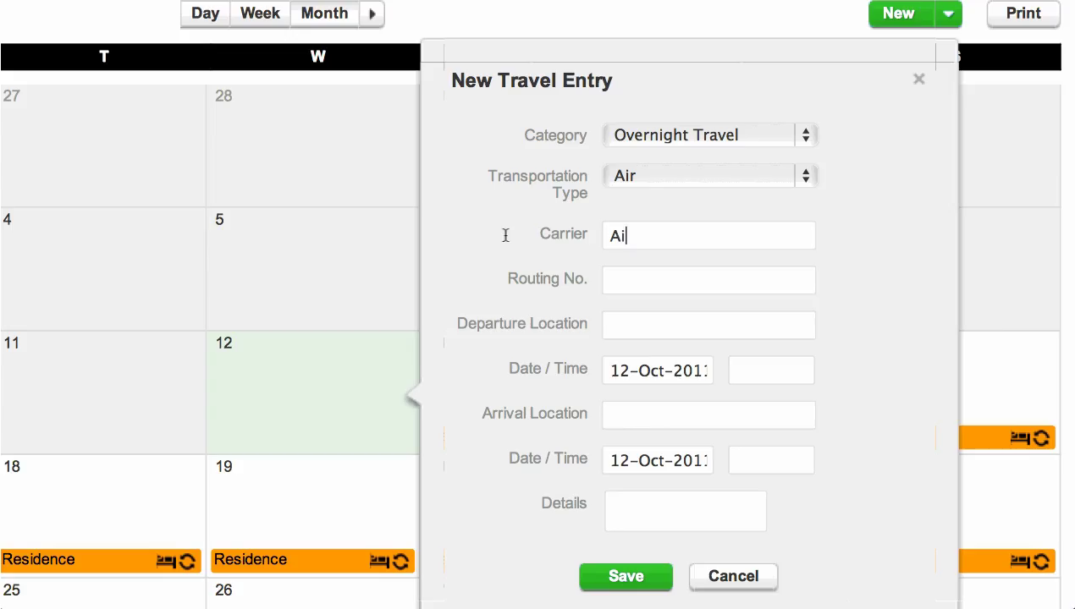
pyautogui.write('rline')
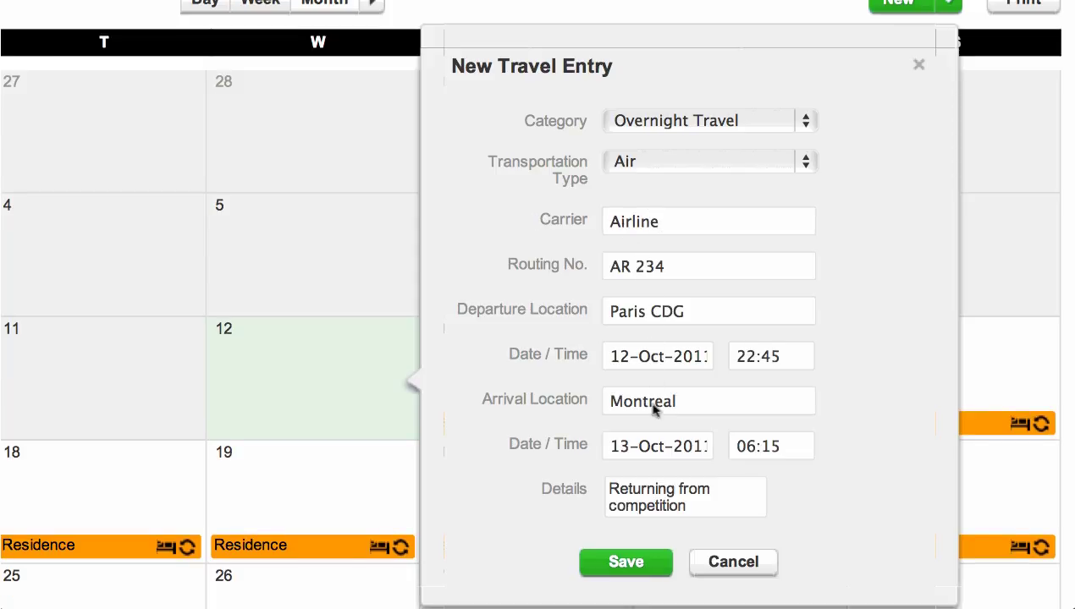
pyautogui.click(658, 565)
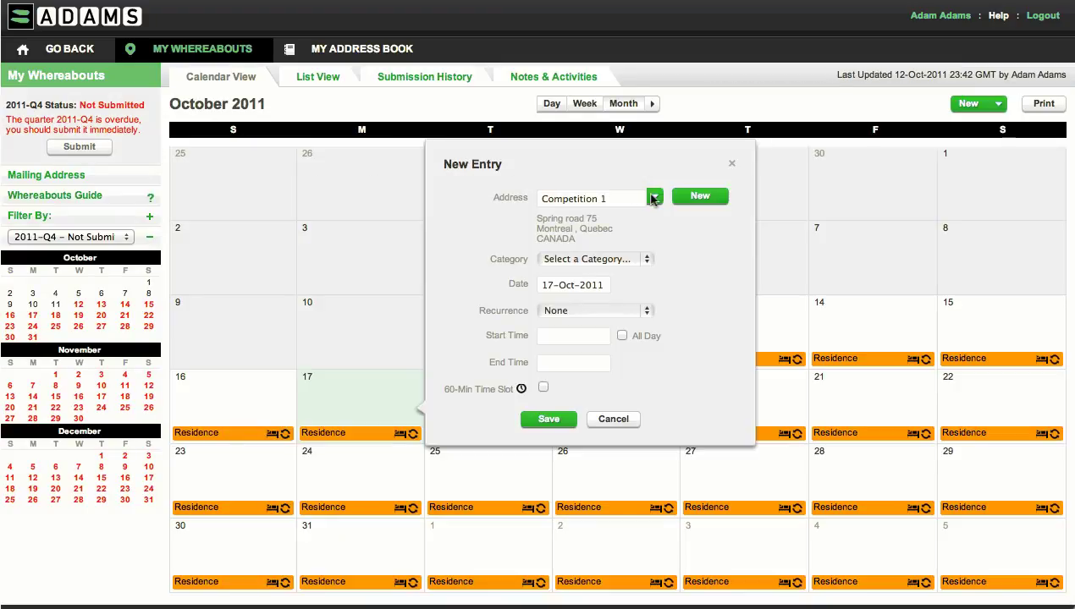
# Set Competition 1's category to Competition on its 16 specific dates and save
pyautogui.press('space')
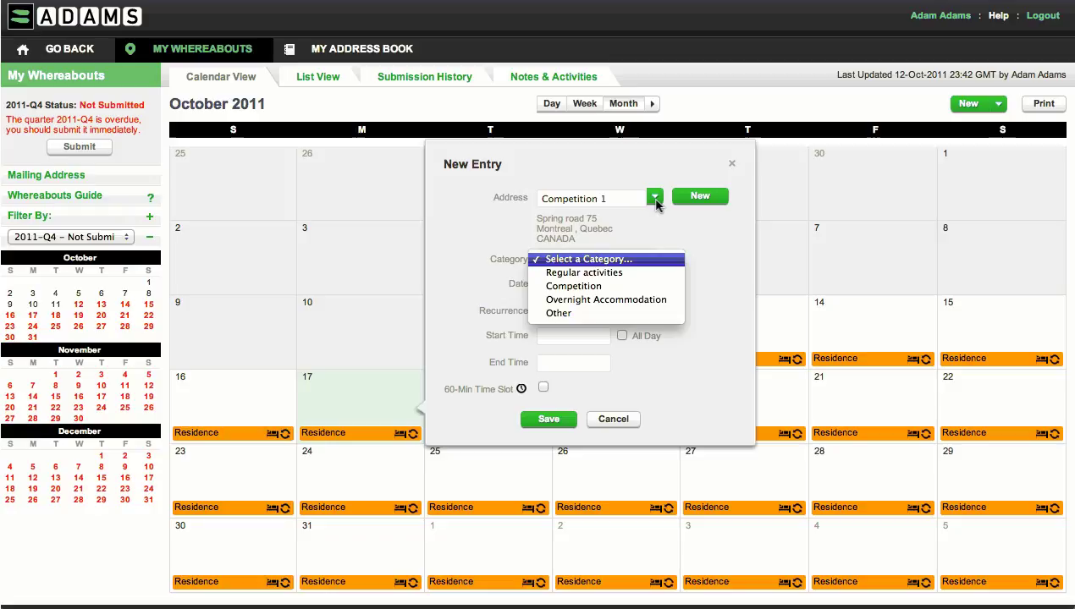
pyautogui.click(675, 291)
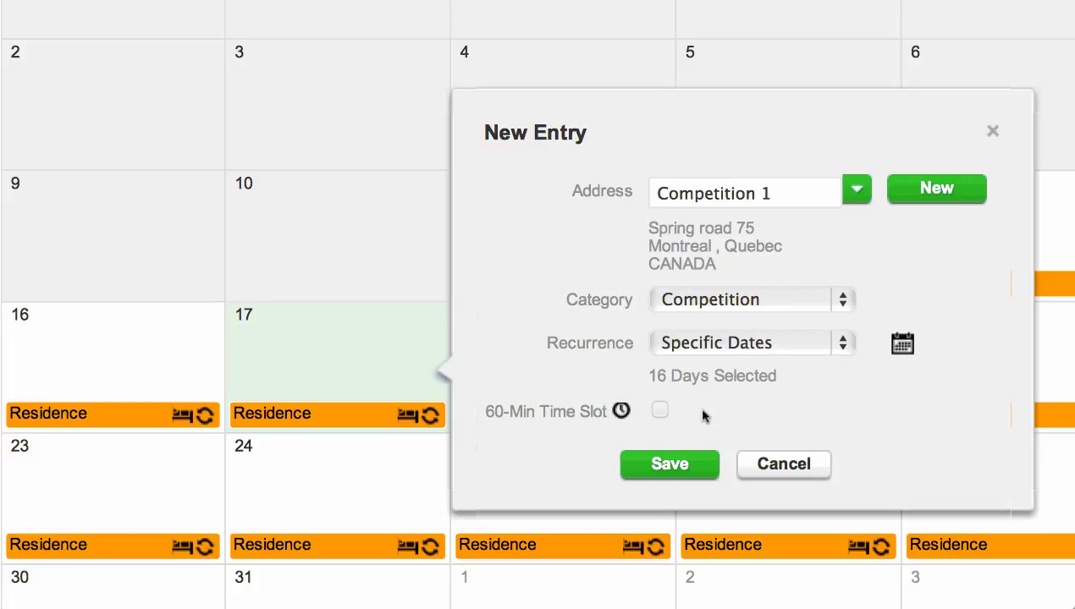
pyautogui.click(703, 468)
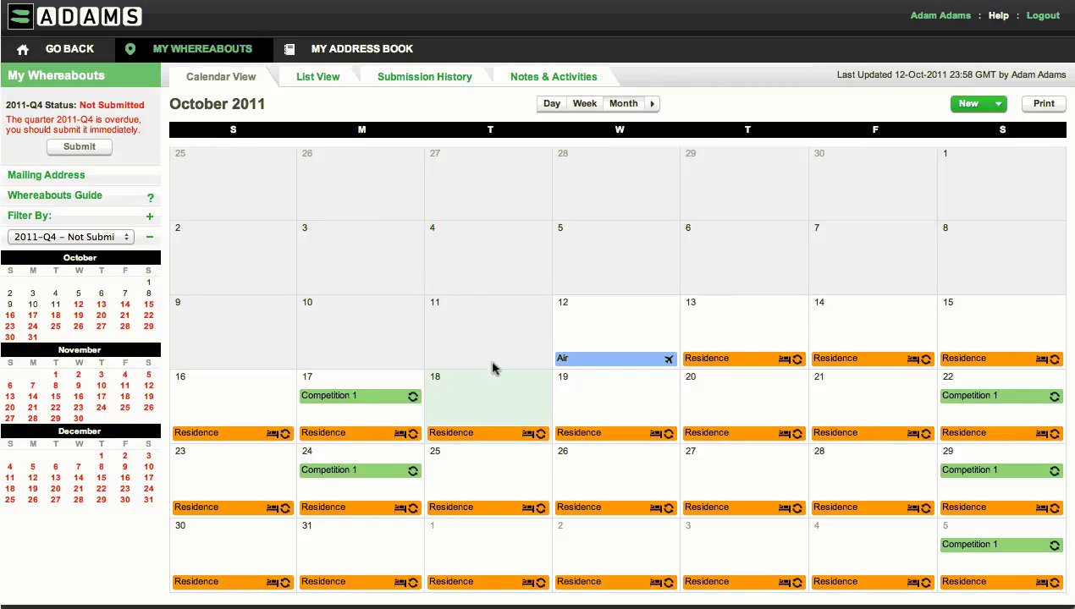
# Add Training 1 as weekly regular activities, Wed and Fri 09:00–12:30, until 08-Dec-2011
pyautogui.click(494, 399)
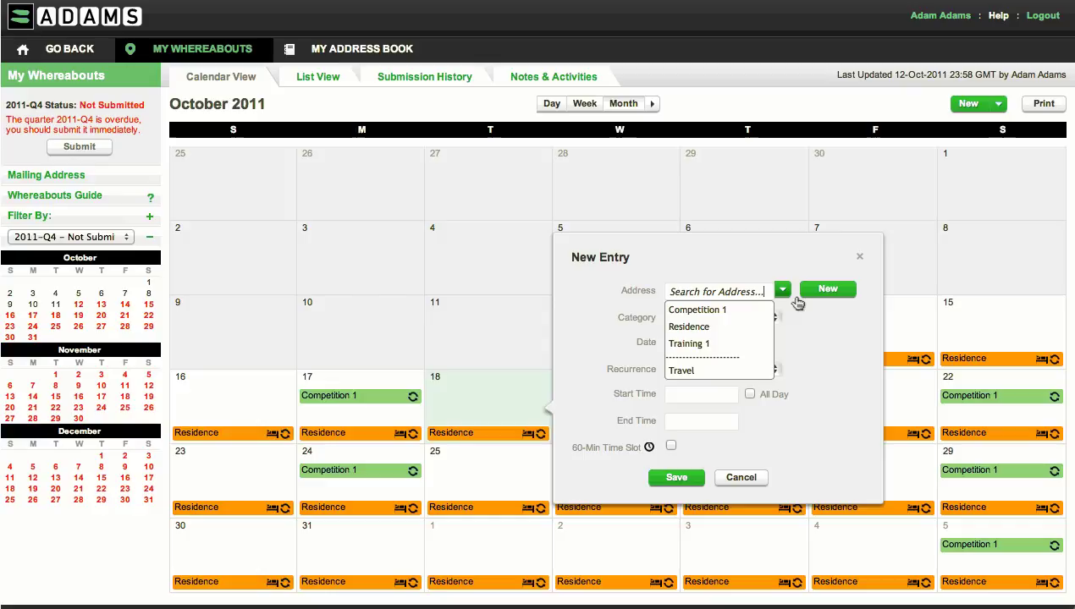
pyautogui.click(760, 345)
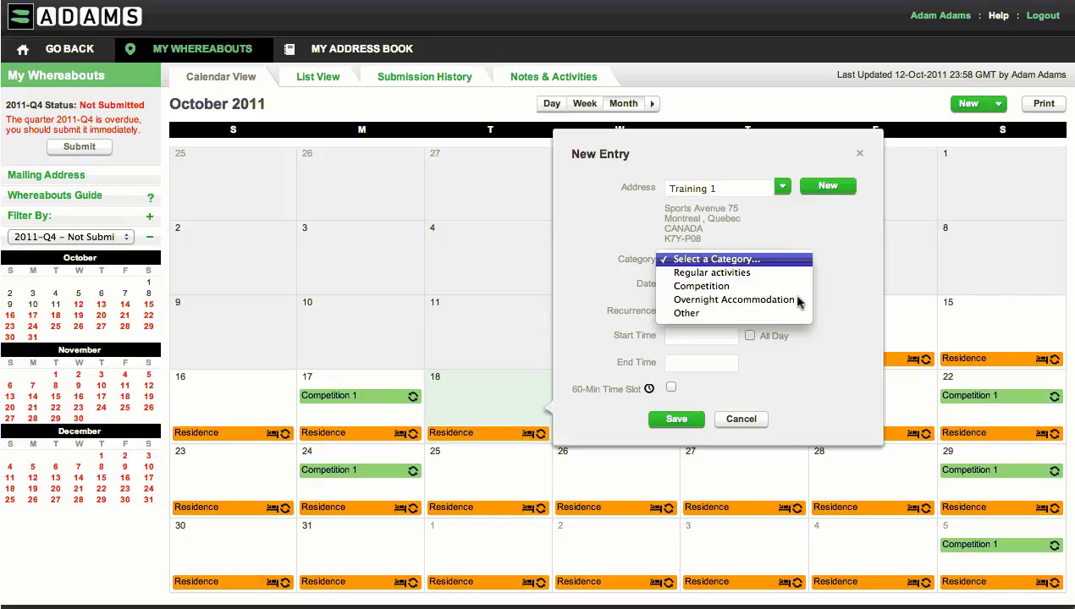
pyautogui.click(798, 273)
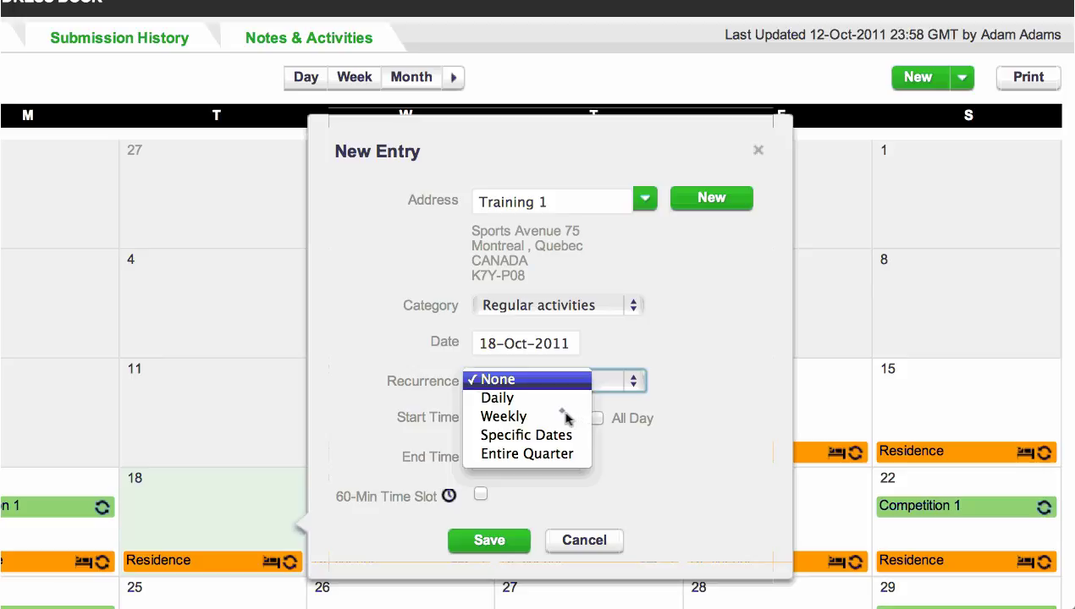
pyautogui.click(564, 416)
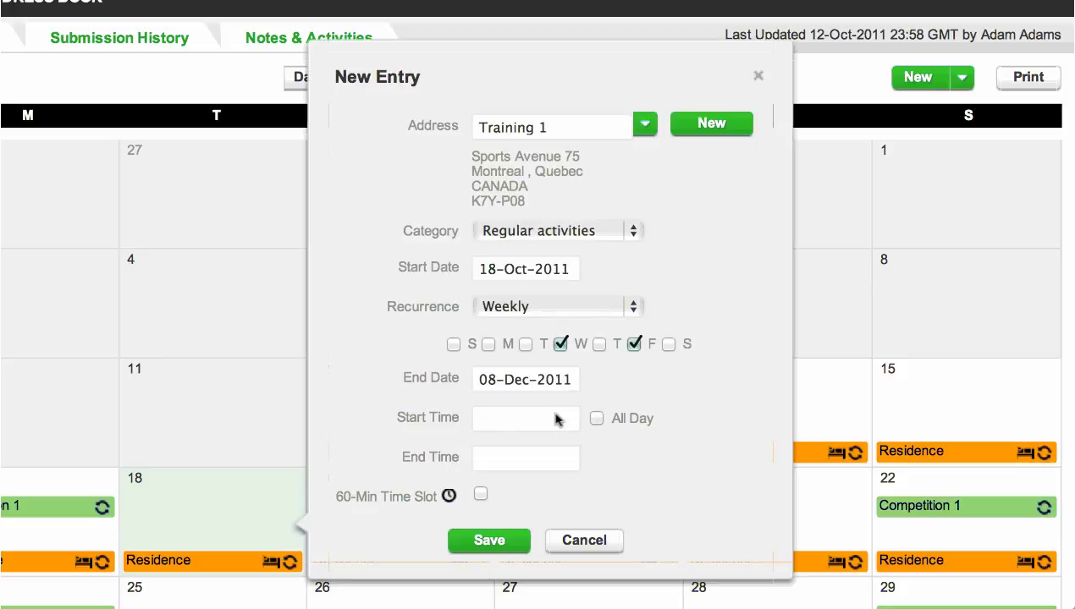
pyautogui.click(507, 423)
pyautogui.write('9:00')
pyautogui.press('Tab')
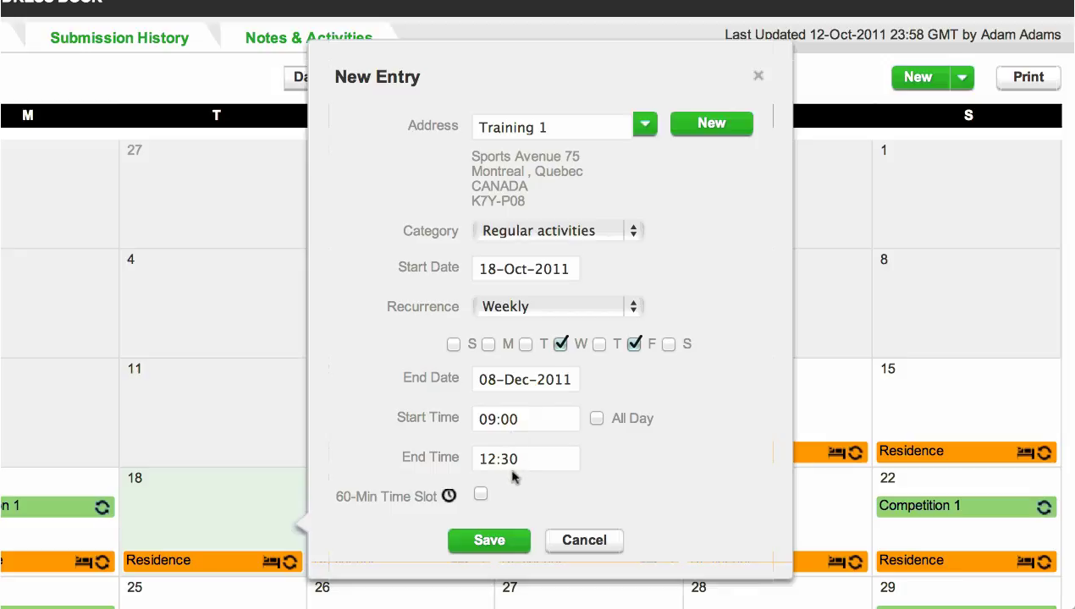
pyautogui.click(489, 541)
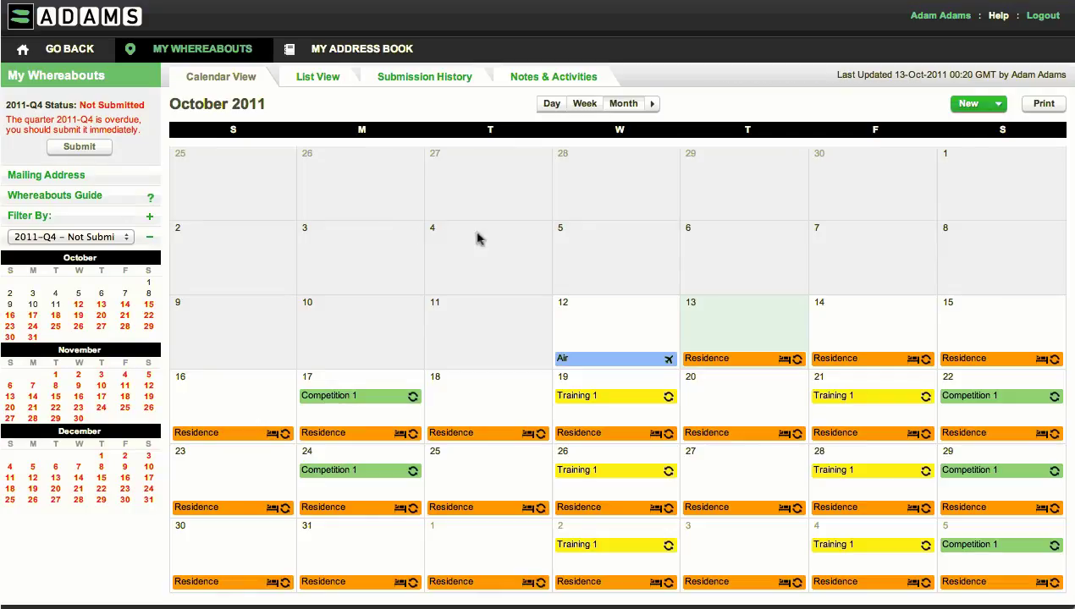
# Add a quarter-long Residence entry, category Other, 06:00–08:15, with a 60-minute slot from 06:00
pyautogui.click(709, 325)
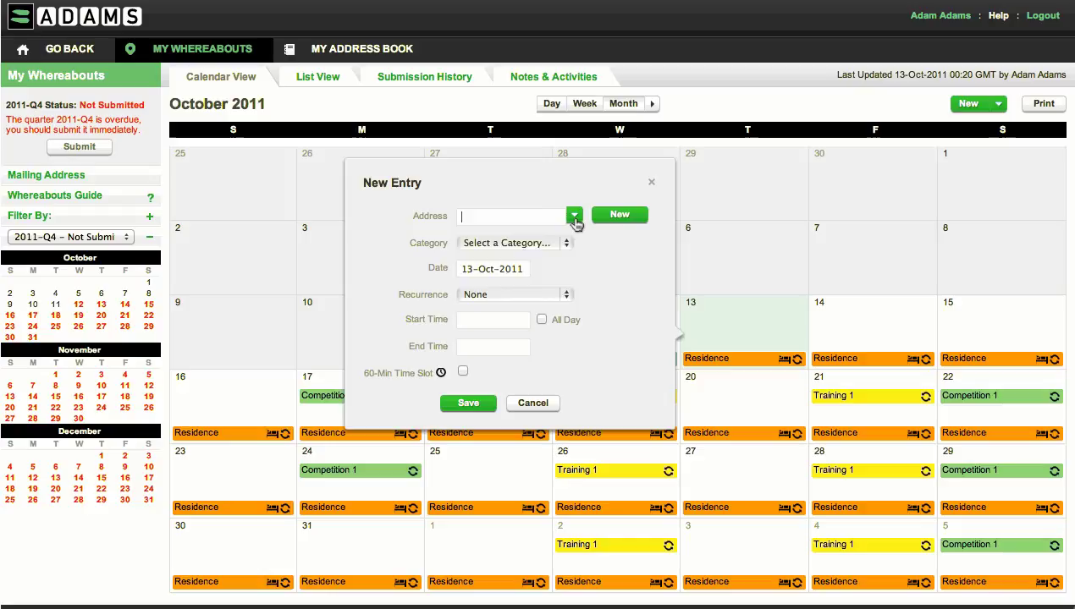
pyautogui.click(574, 219)
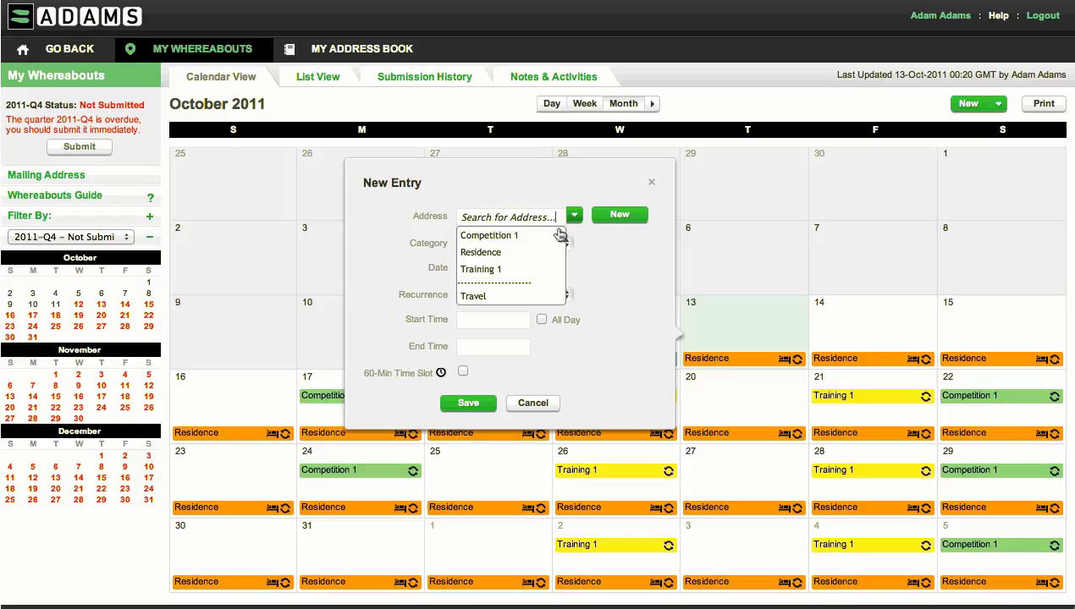
pyautogui.click(554, 259)
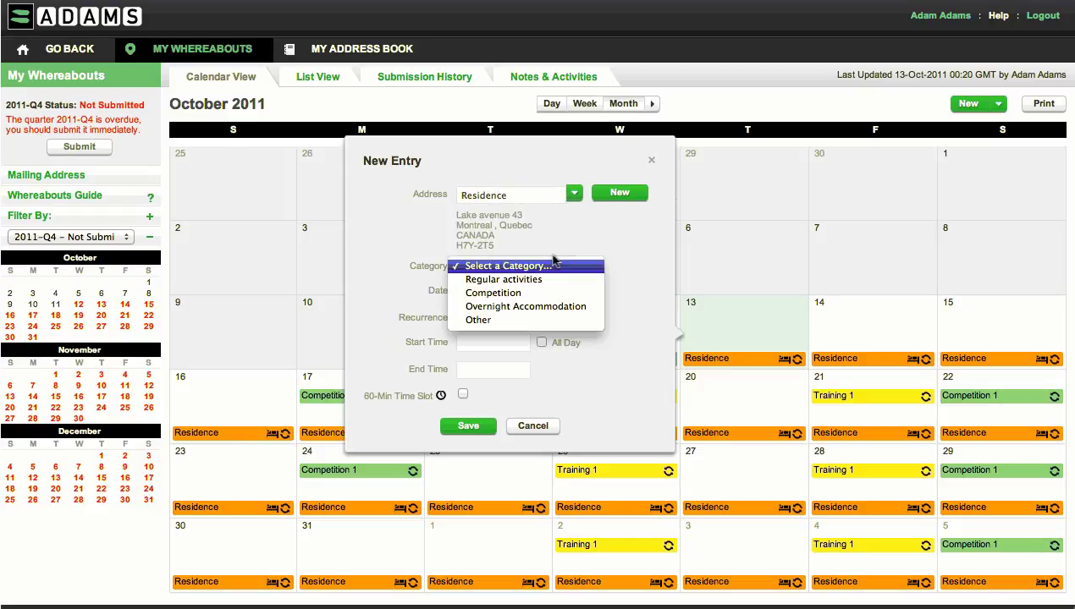
pyautogui.click(590, 322)
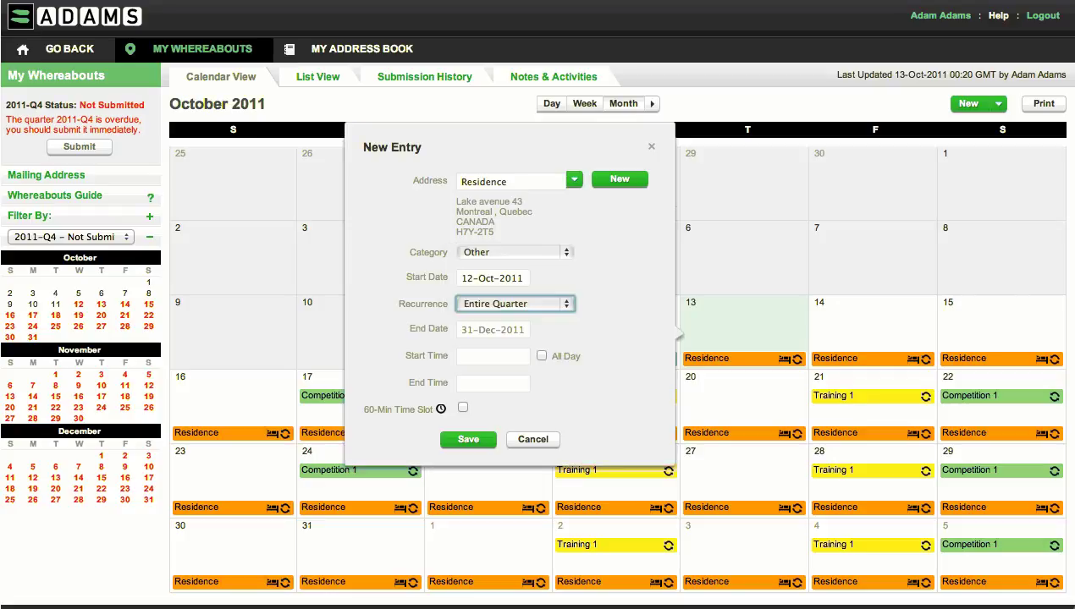
pyautogui.press('Tab')
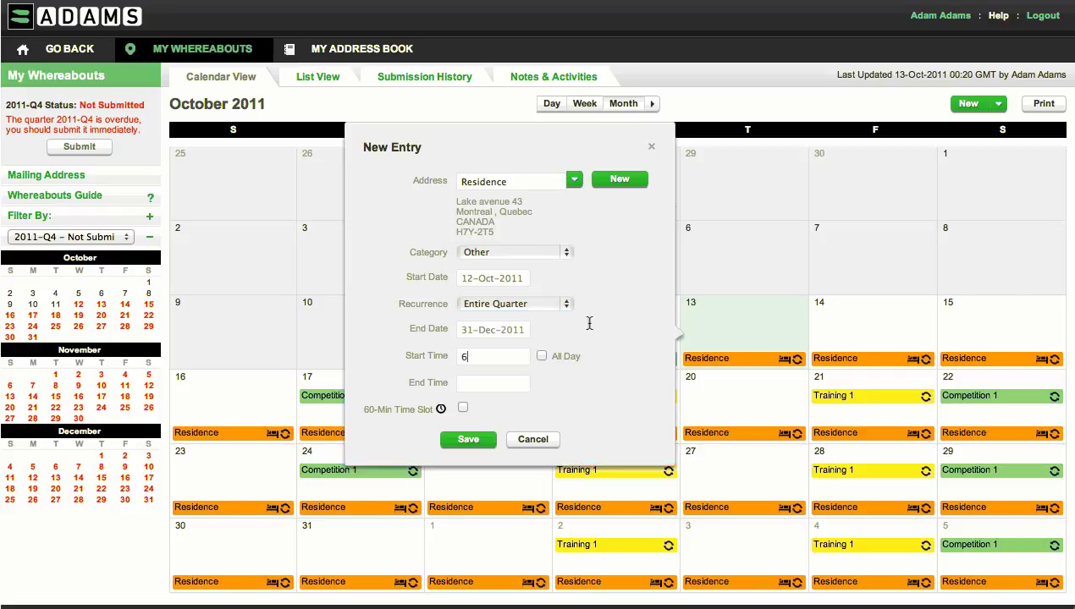
pyautogui.write('6:00')
pyautogui.press('Tab')
pyautogui.write('8:15')
pyautogui.click(463, 408)
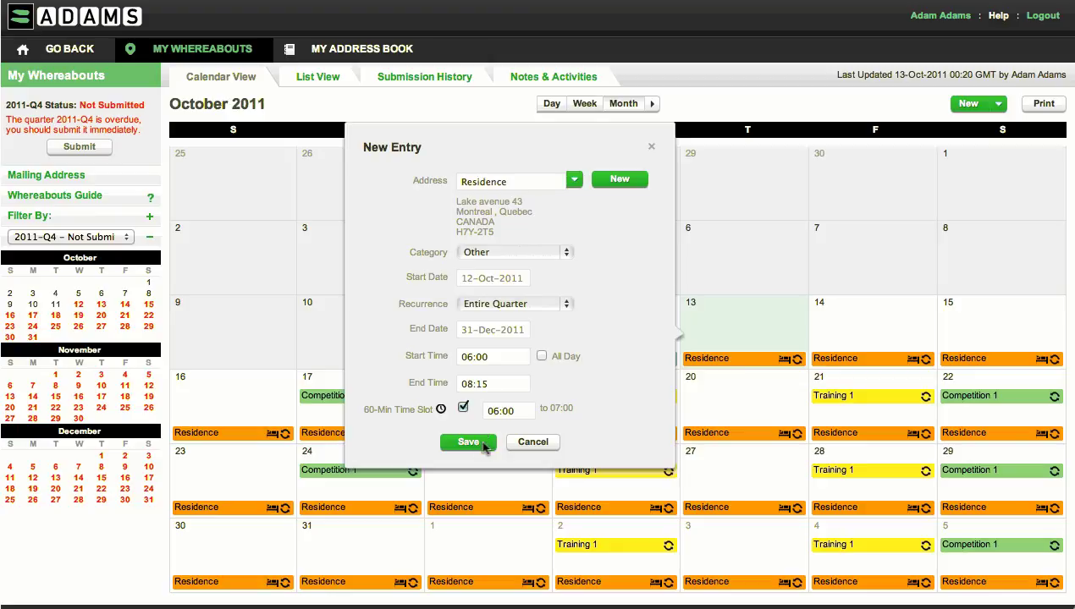
pyautogui.click(468, 442)
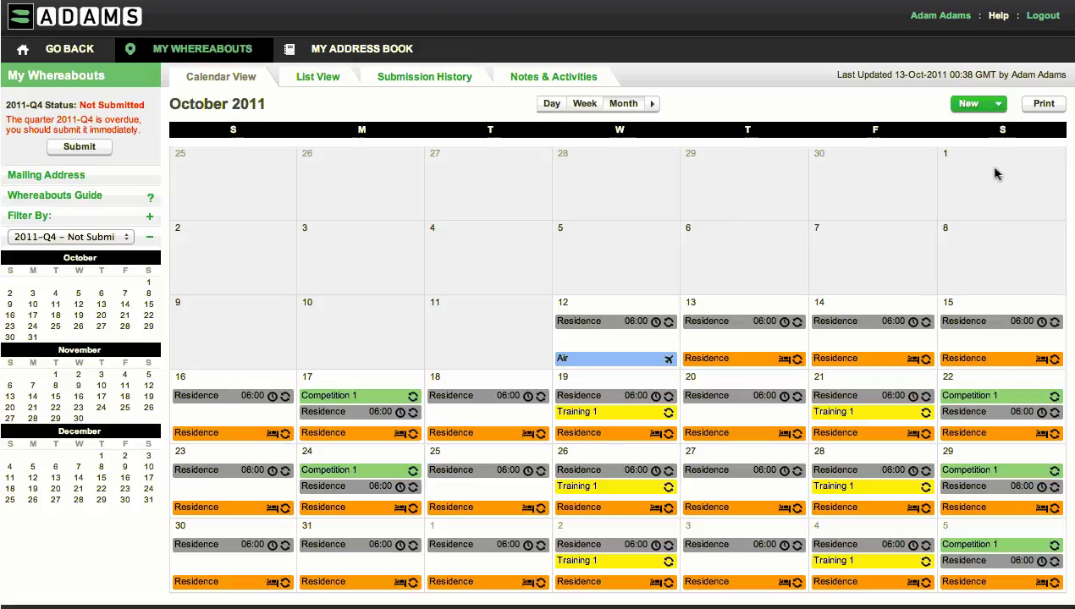
# Attach the Training camp schedule file to 21-Oct-2011 labelled 'Training', then view it
pyautogui.click(1000, 105)
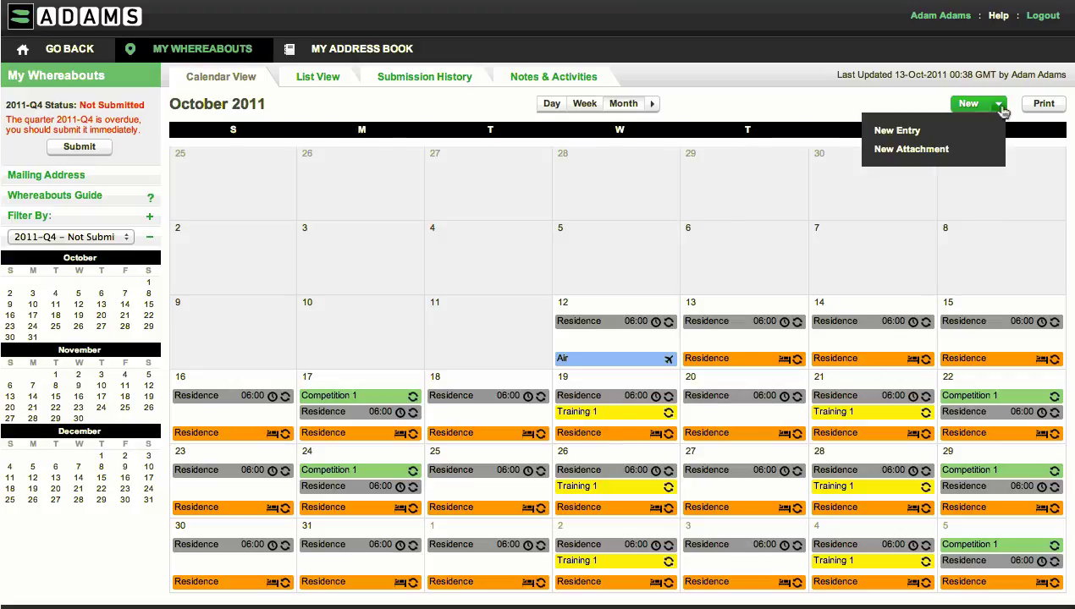
pyautogui.click(972, 151)
pyautogui.write('Traini')
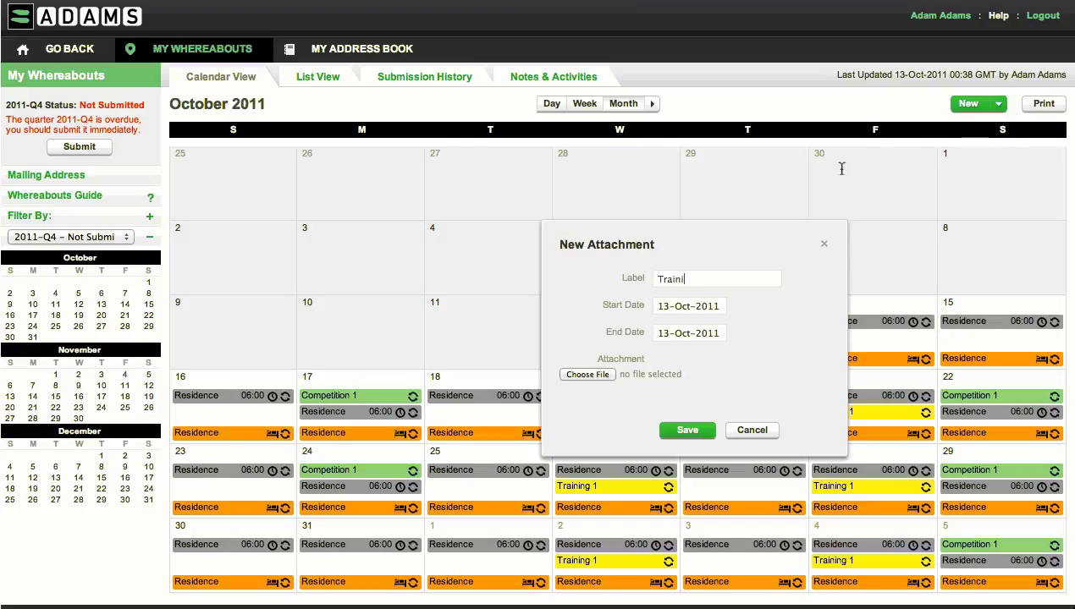
pyautogui.write('ng')
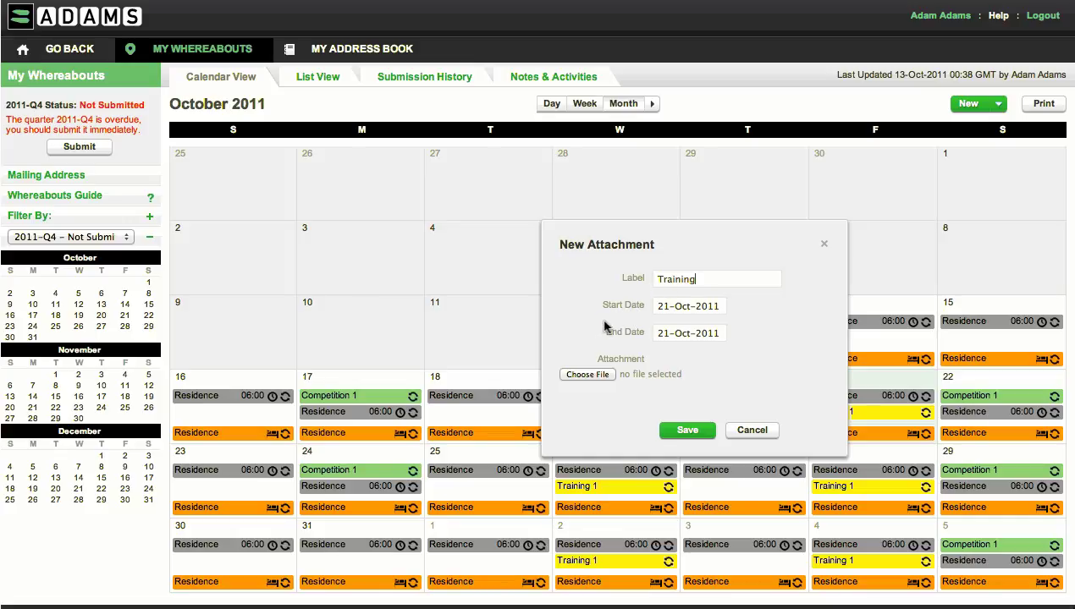
pyautogui.click(586, 375)
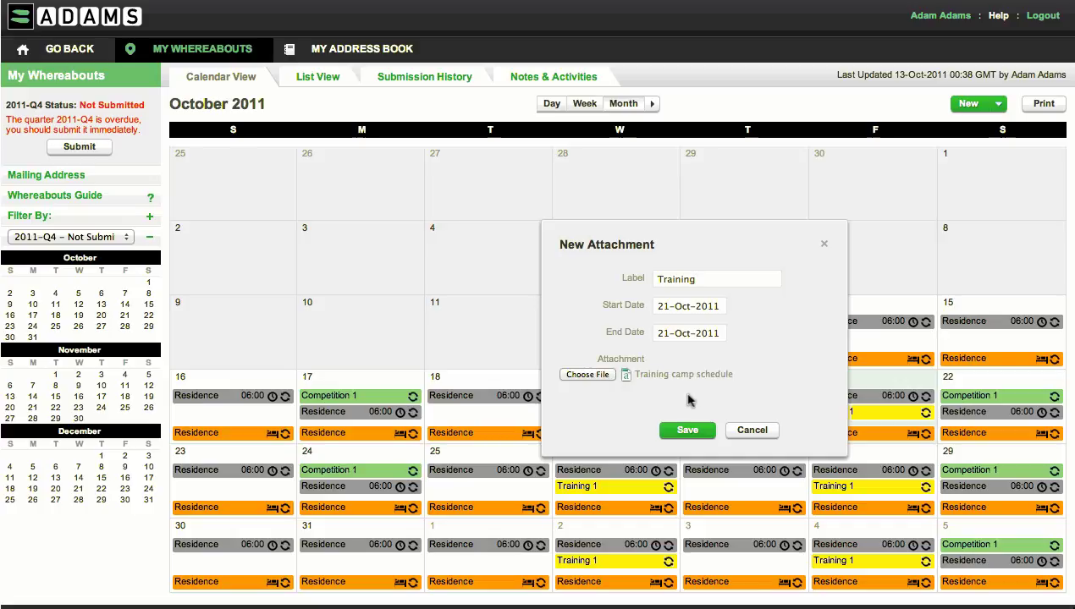
pyautogui.click(689, 430)
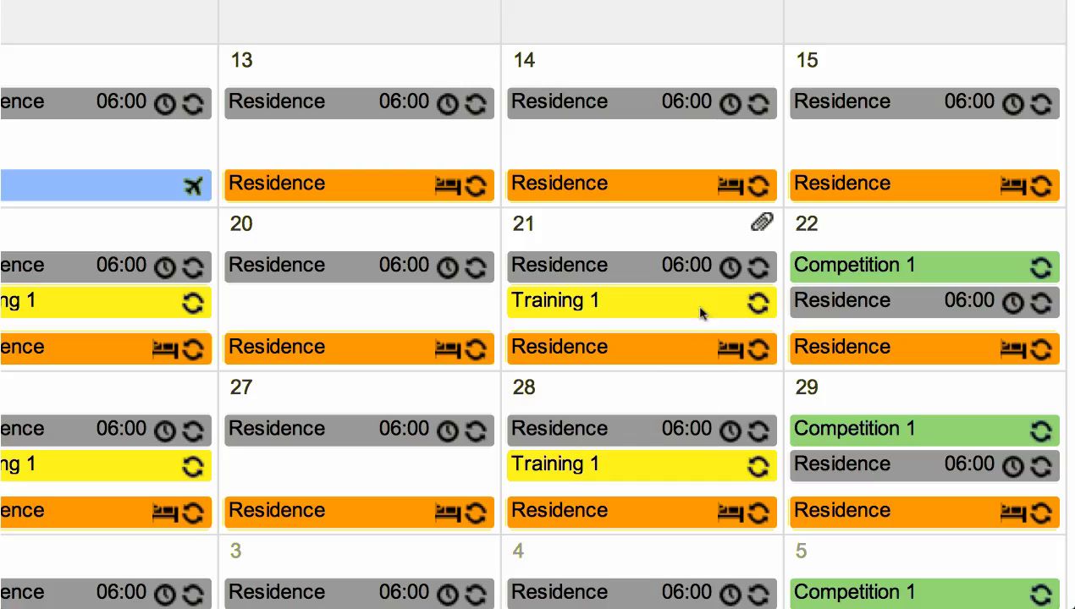
pyautogui.moveTo(701, 226)
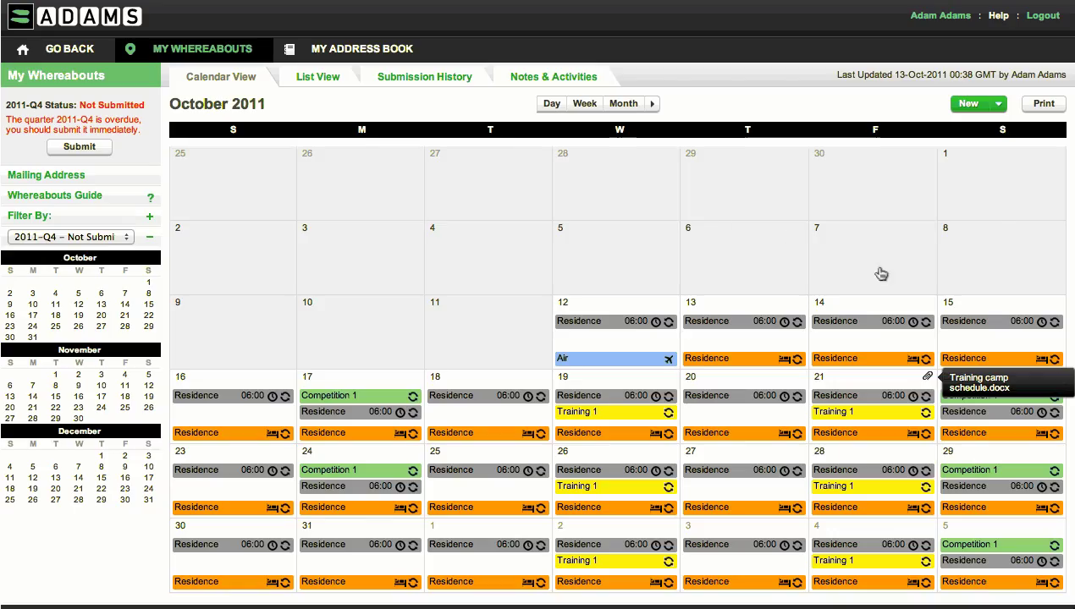
pyautogui.click(927, 378)
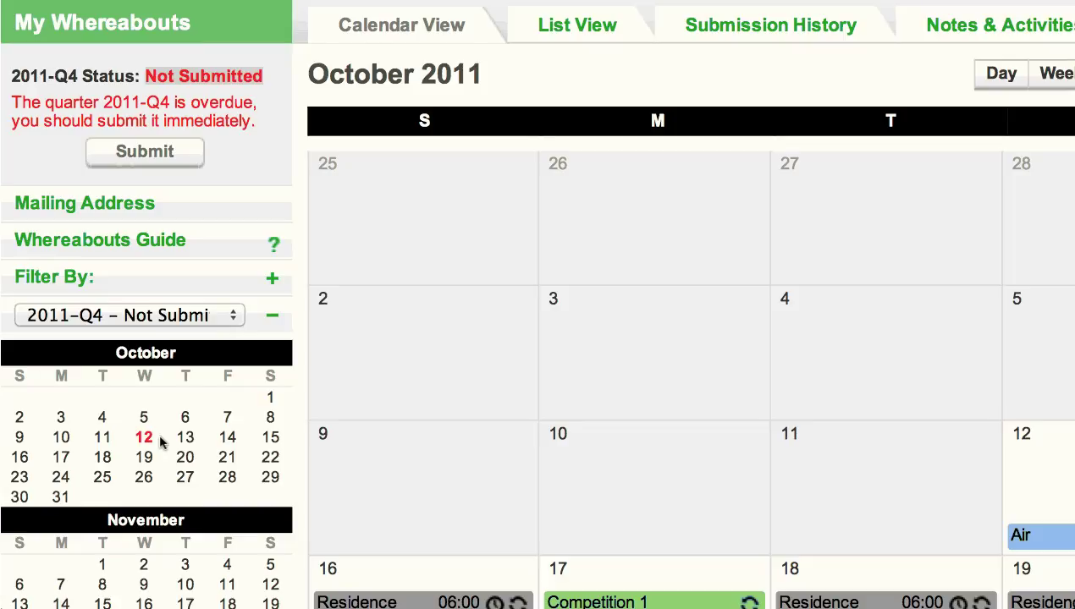
# Submit the 2011-Q4 whereabouts from the left panel
pyautogui.moveTo(158, 432)
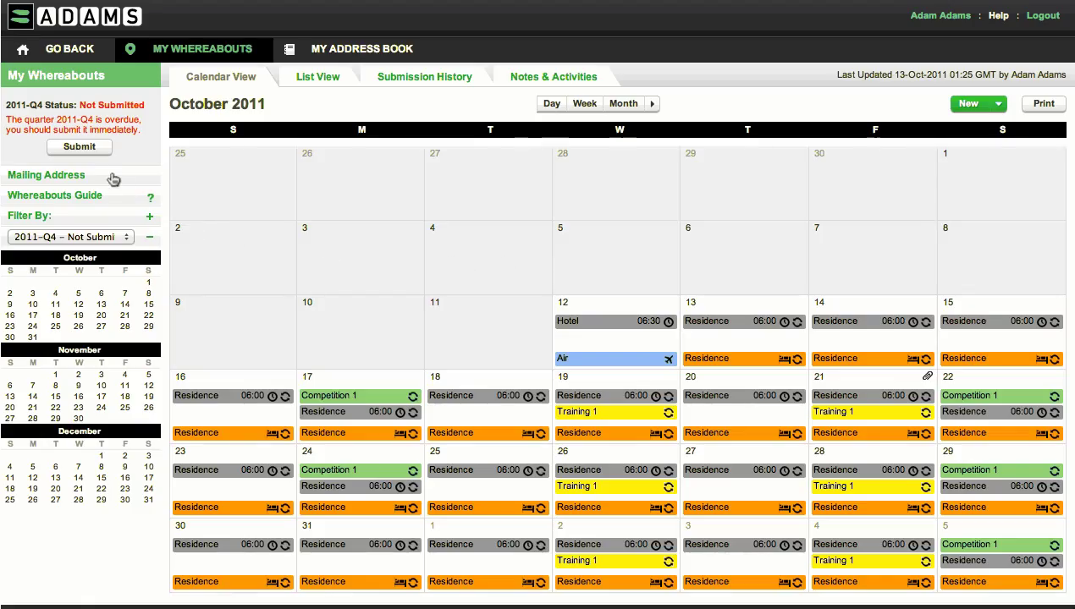
pyautogui.click(96, 146)
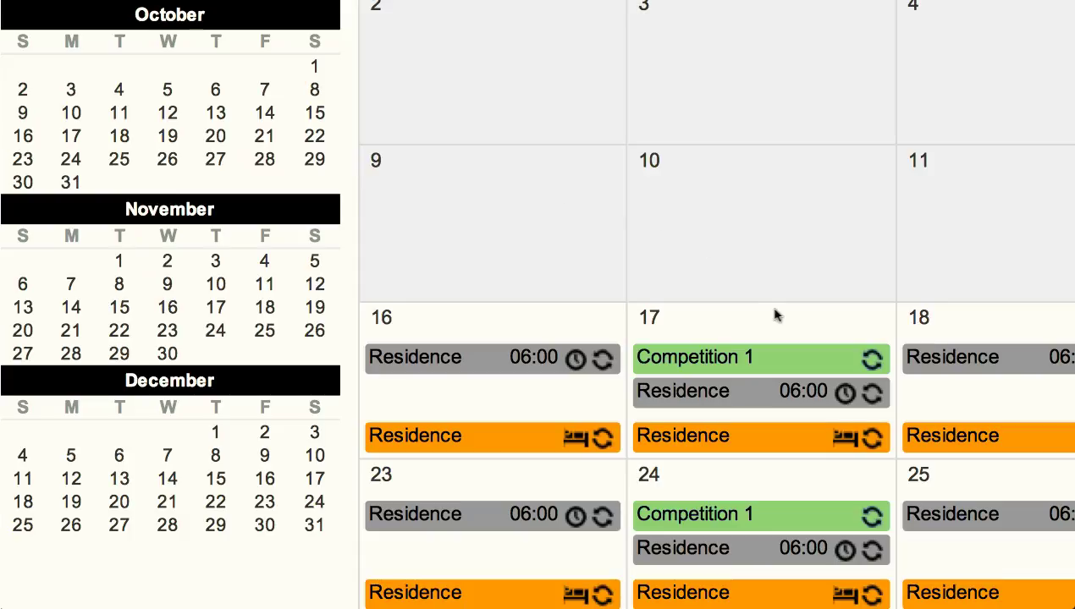
# Change Competition 1's 17 October date to 23-Oct-2011, save, and resubmit 2011-Q4
pyautogui.click(785, 362)
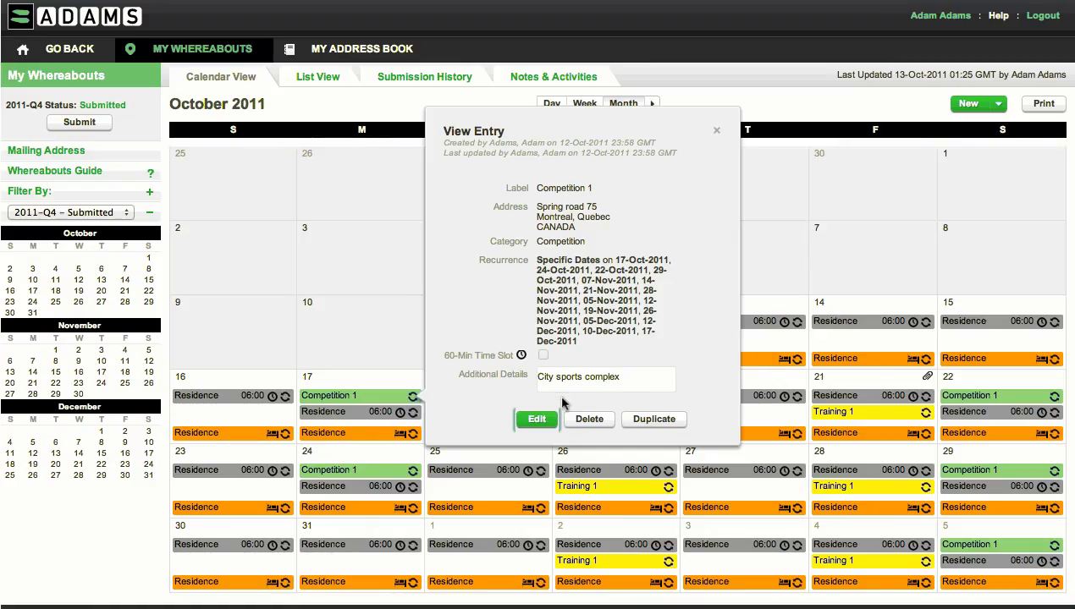
pyautogui.click(539, 420)
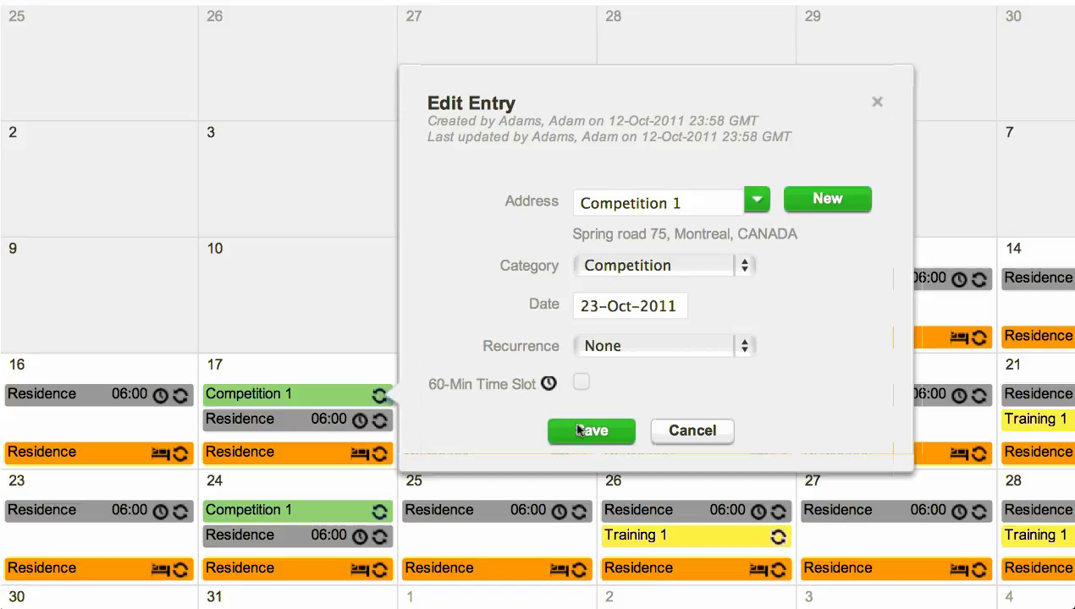
pyautogui.click(624, 432)
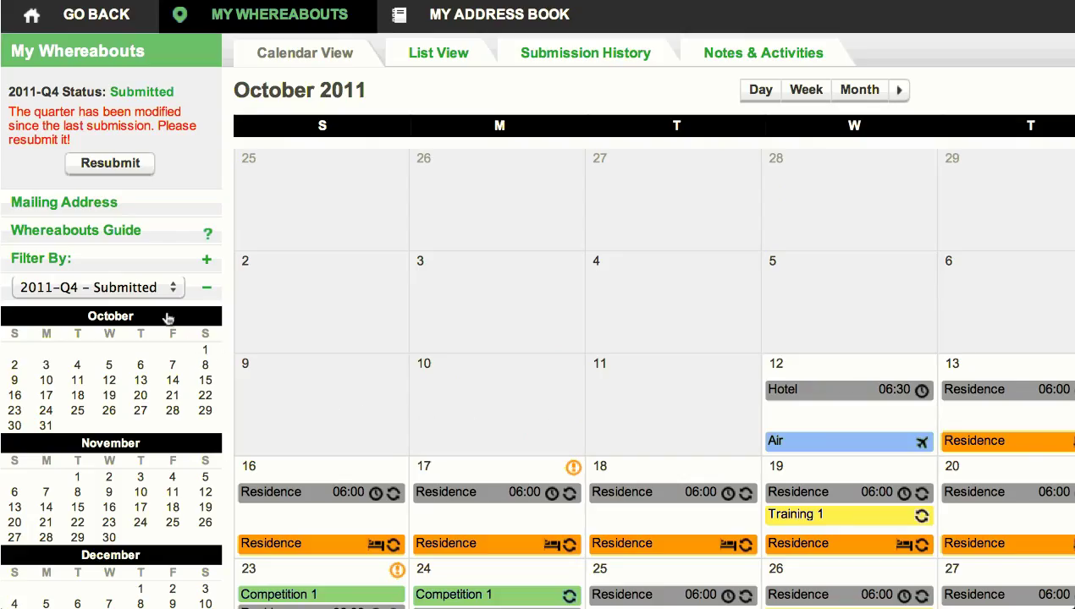
pyautogui.click(110, 169)
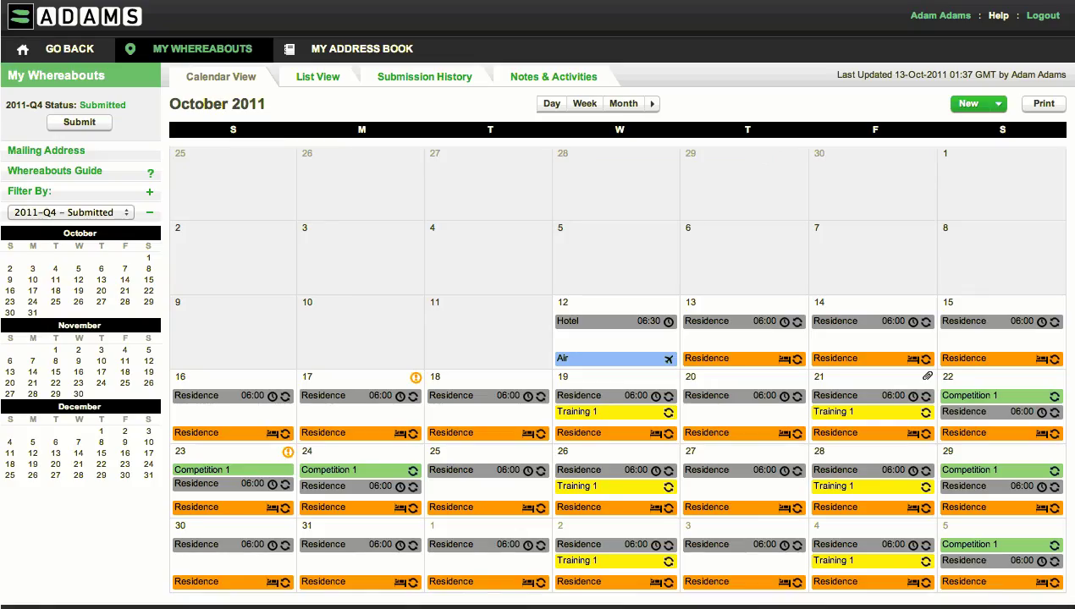